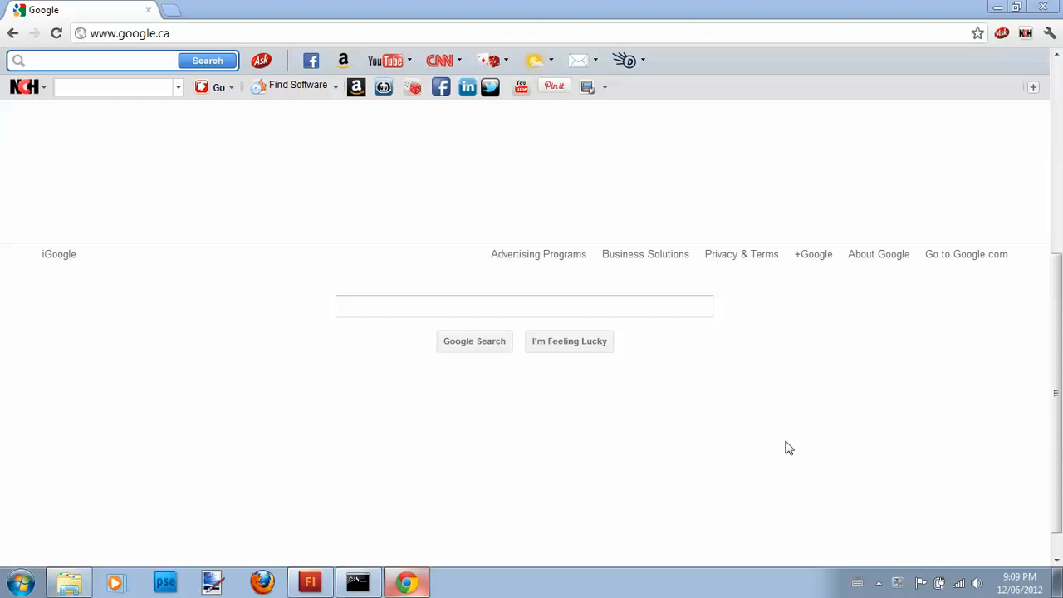
Go to the website smartfoxserver.com.
click(411, 29)
key(BackSpace)
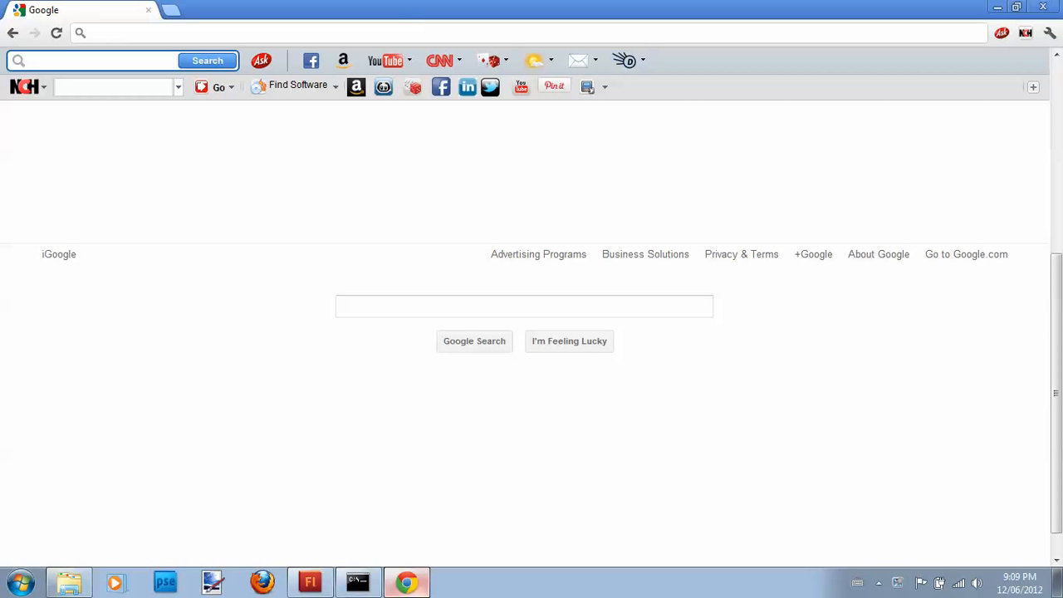
text(smartfoxse)
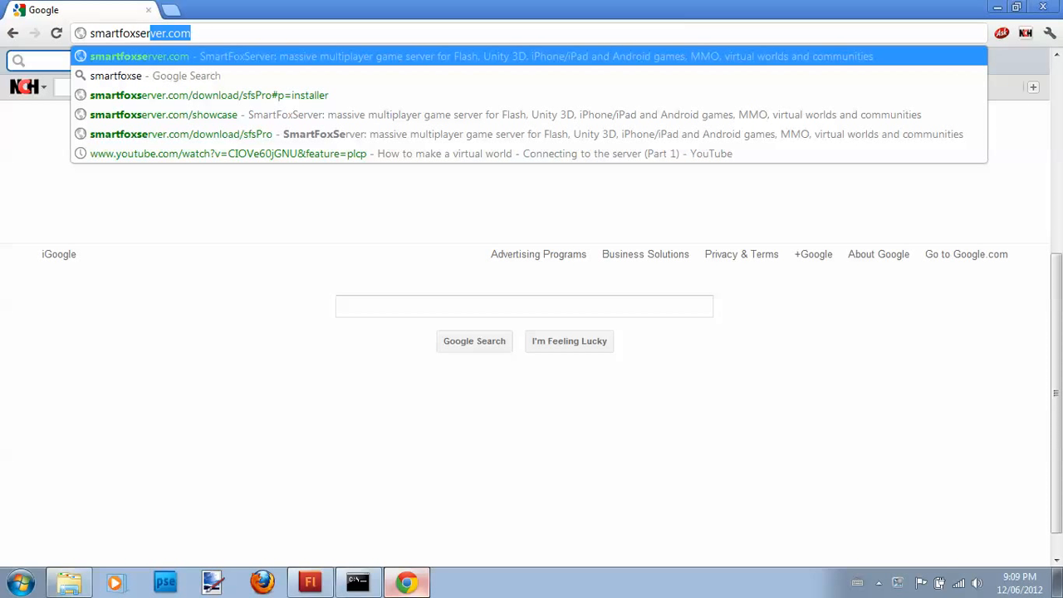
text(r)
key(Return)
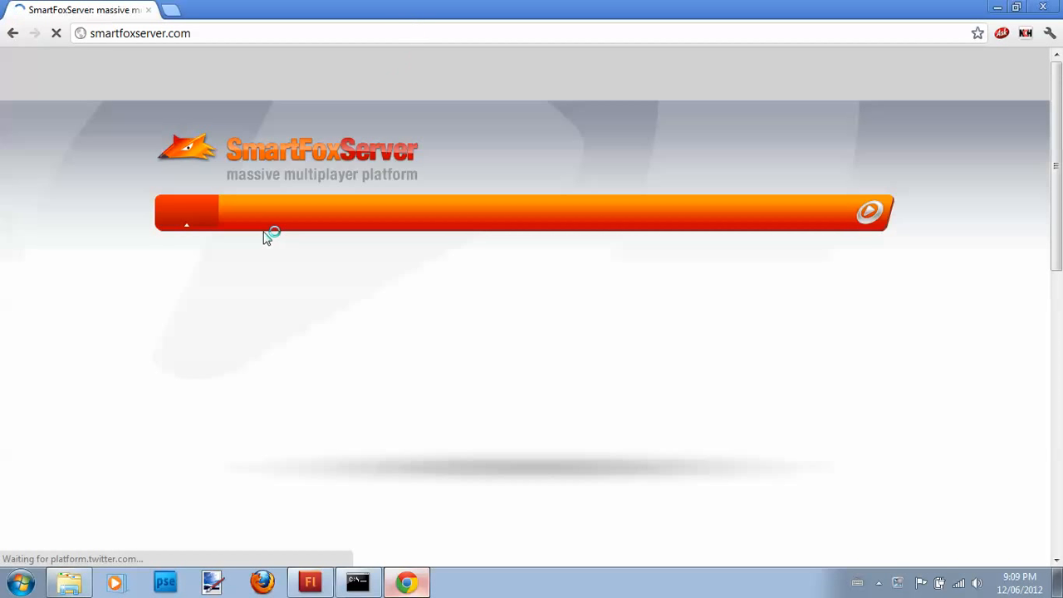
Open the SmartFoxServer Showcase page and look through the customer projects, including Petpet Park and Club Penguin.
mouse_move(321, 202)
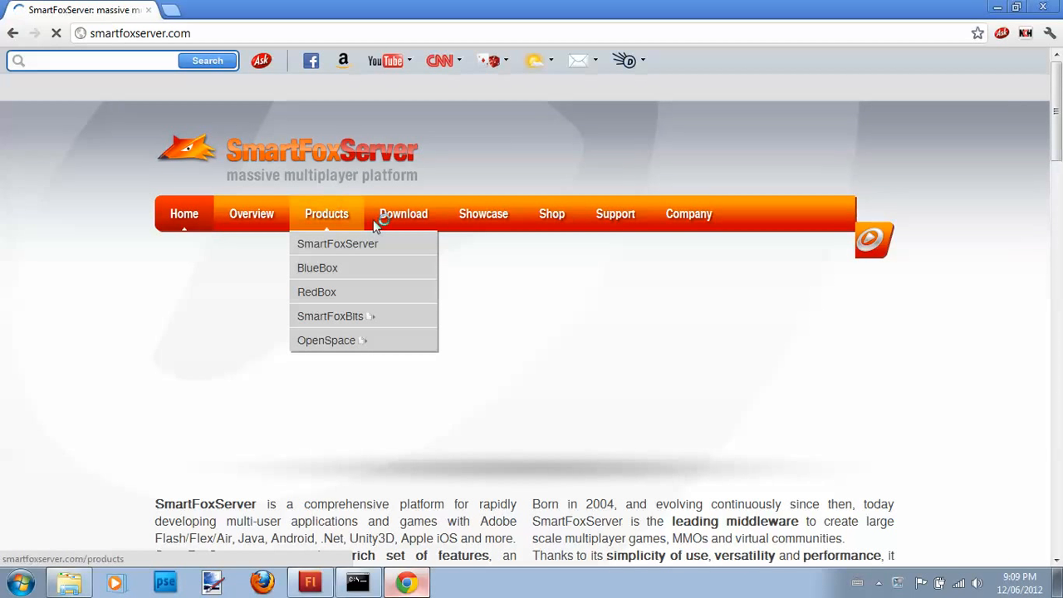
mouse_move(442, 224)
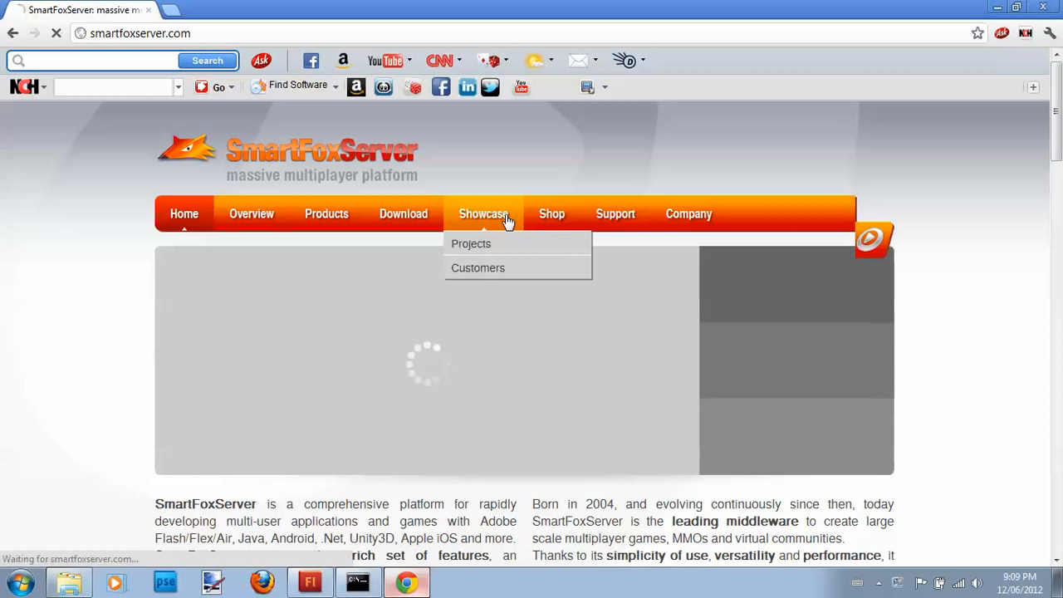
click(507, 221)
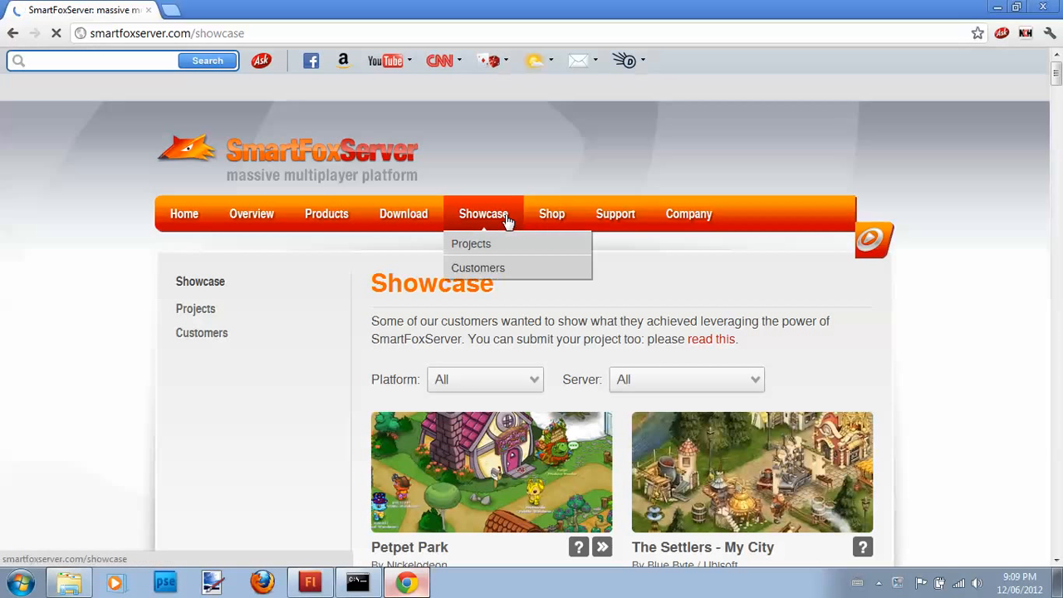
scroll(498, 357, down, 1)
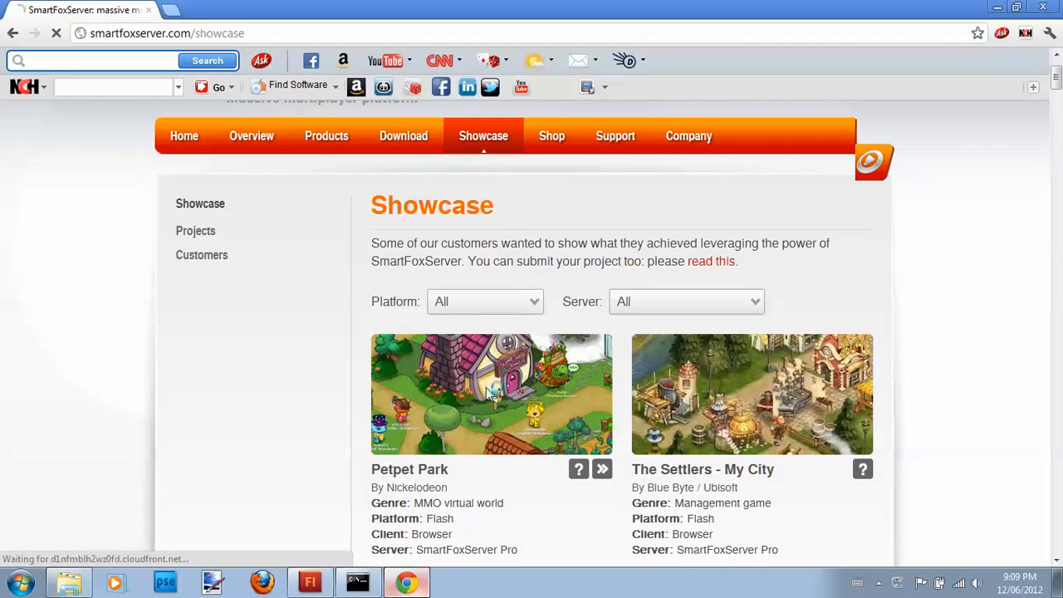
scroll(515, 374, down, 1)
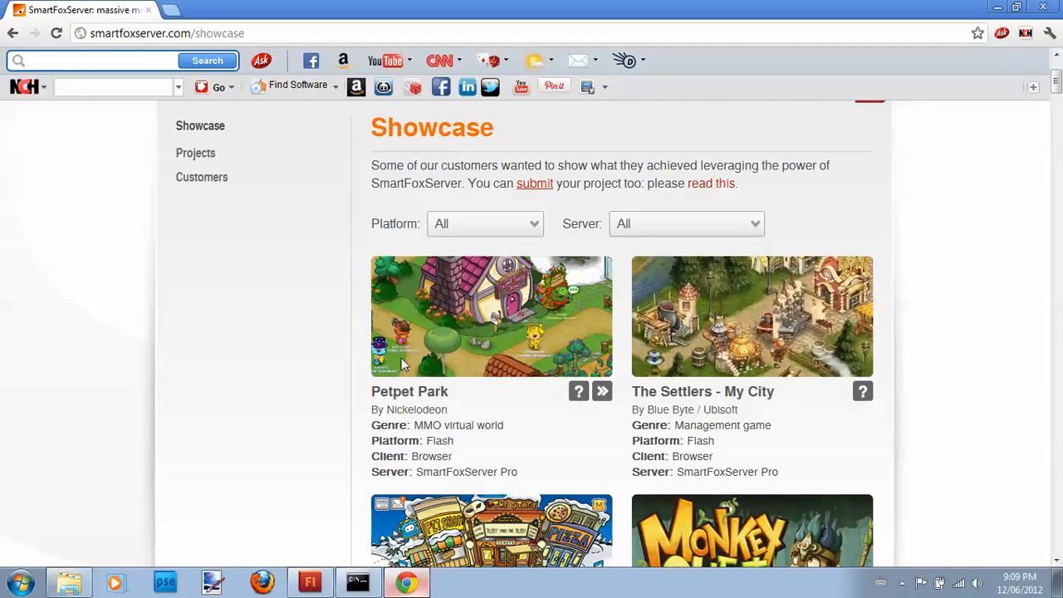
scroll(478, 339, down, 4)
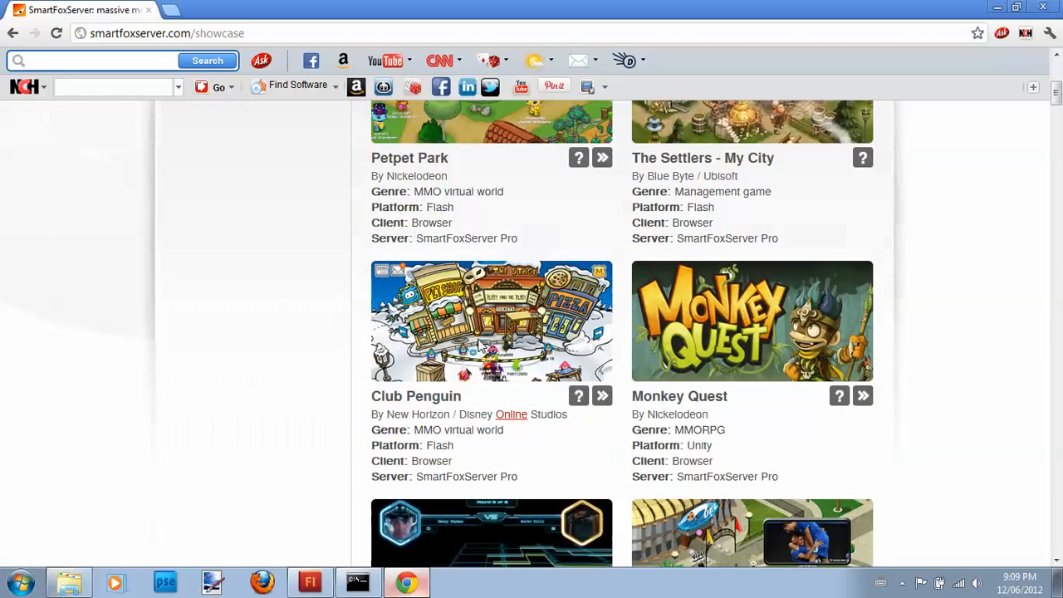
scroll(459, 270, down, 13)
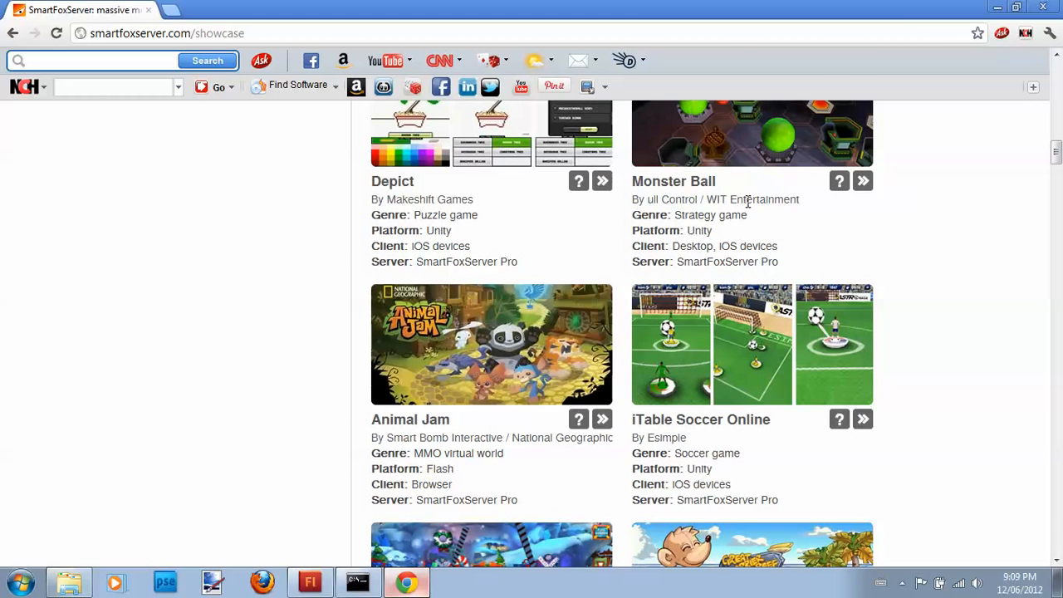
Find "yoville" on the Showcase page and look at the surrounding projects.
key(ctrl+f)
text(yoville)
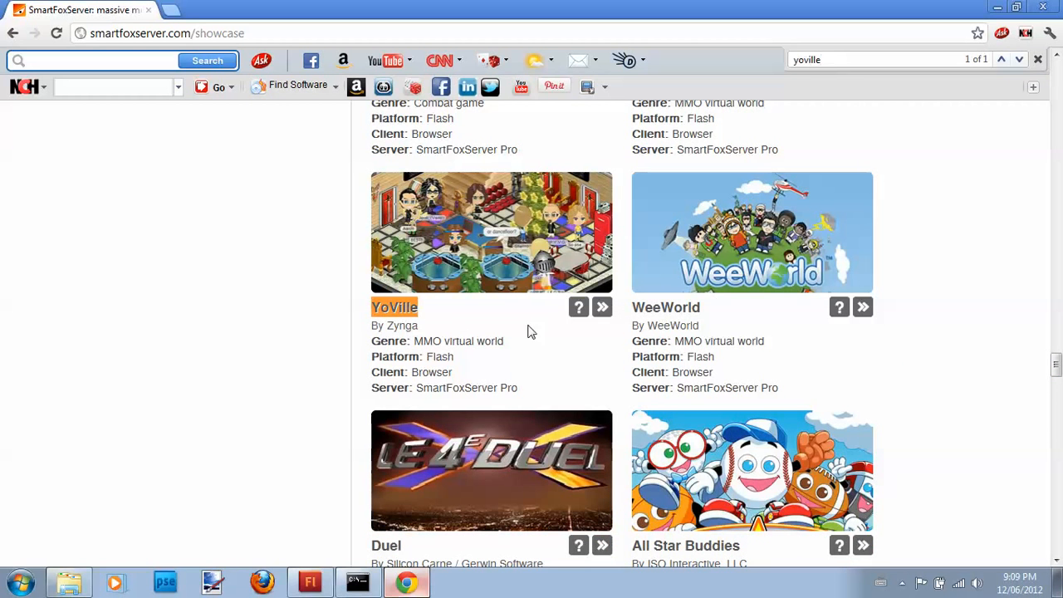
scroll(441, 349, down, 20)
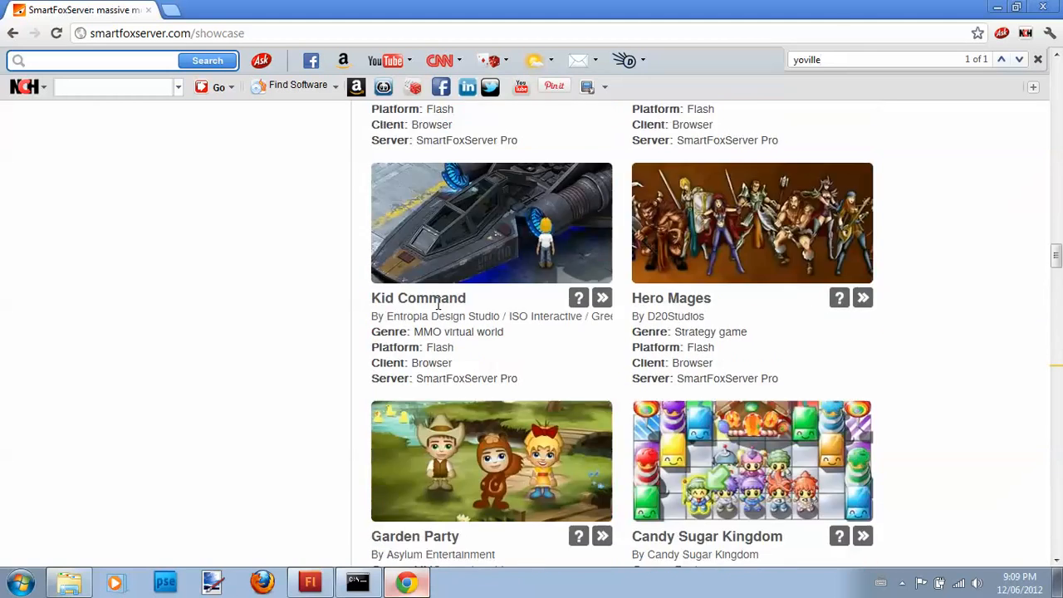
scroll(416, 291, up, 20)
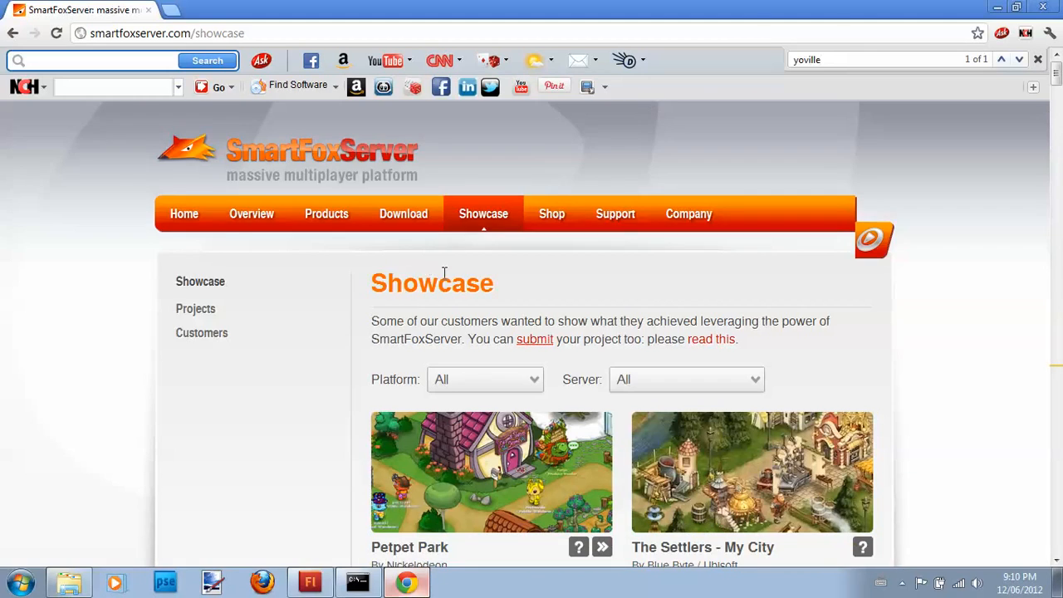
Open the SmartFoxServer Pro download page.
mouse_move(399, 218)
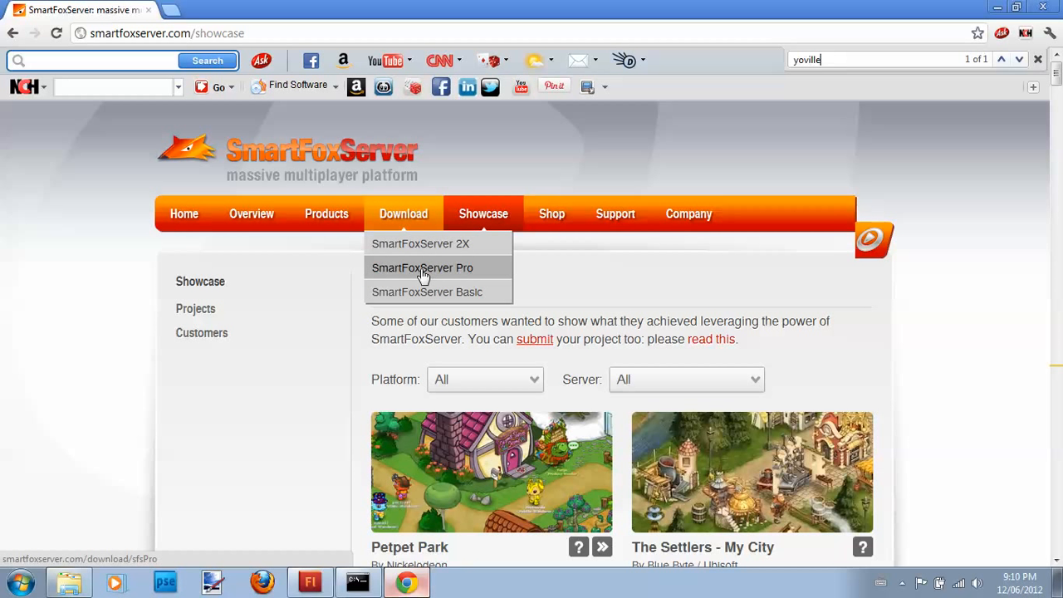
click(422, 270)
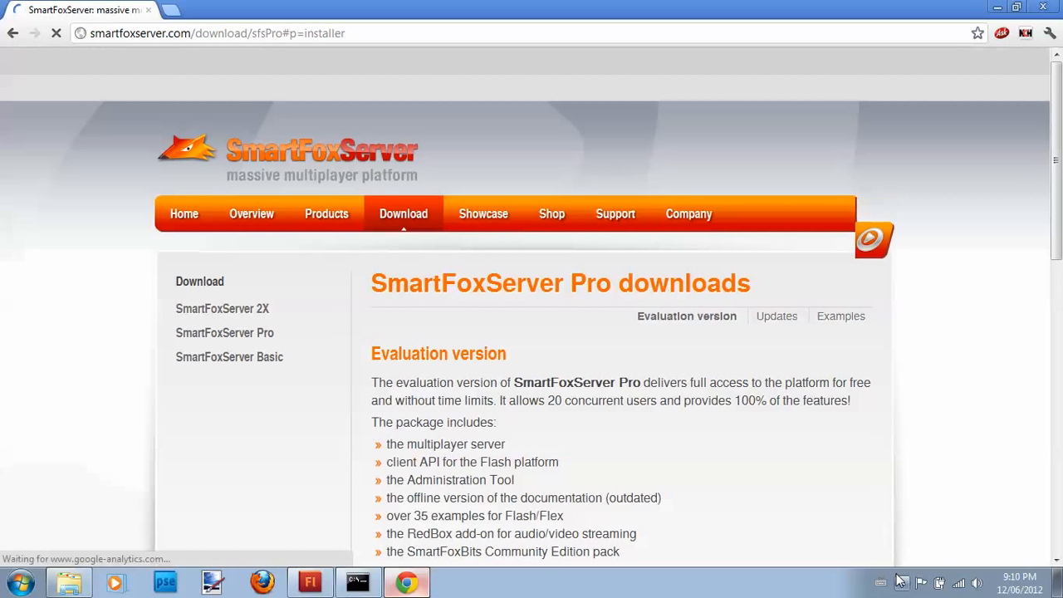
click(902, 583)
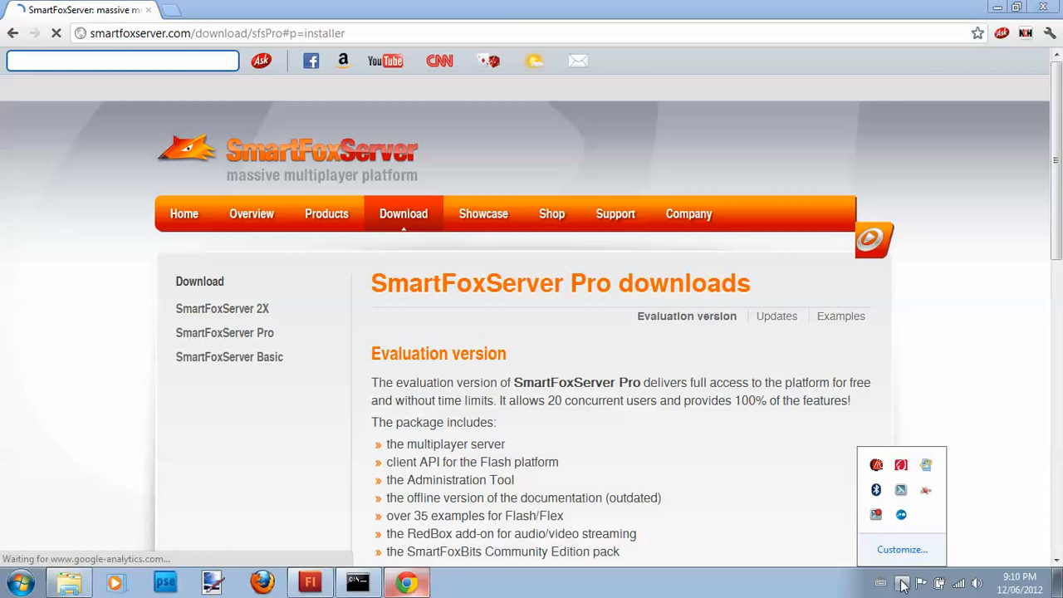
click(760, 517)
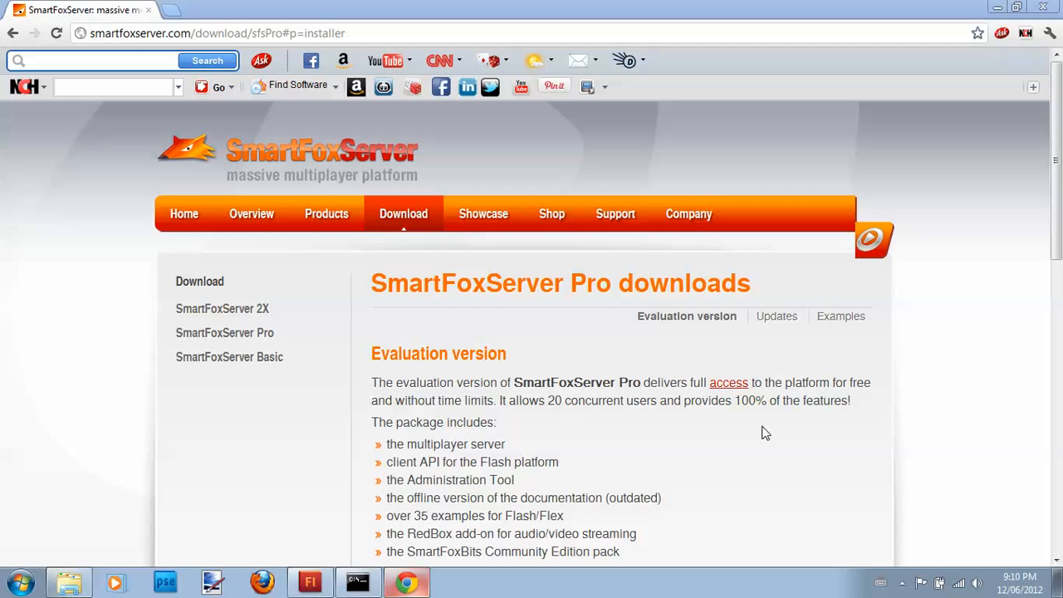
Read the evaluation version's description, covering its features, time limits and allowed concurrent users.
drag(737, 402, 849, 400)
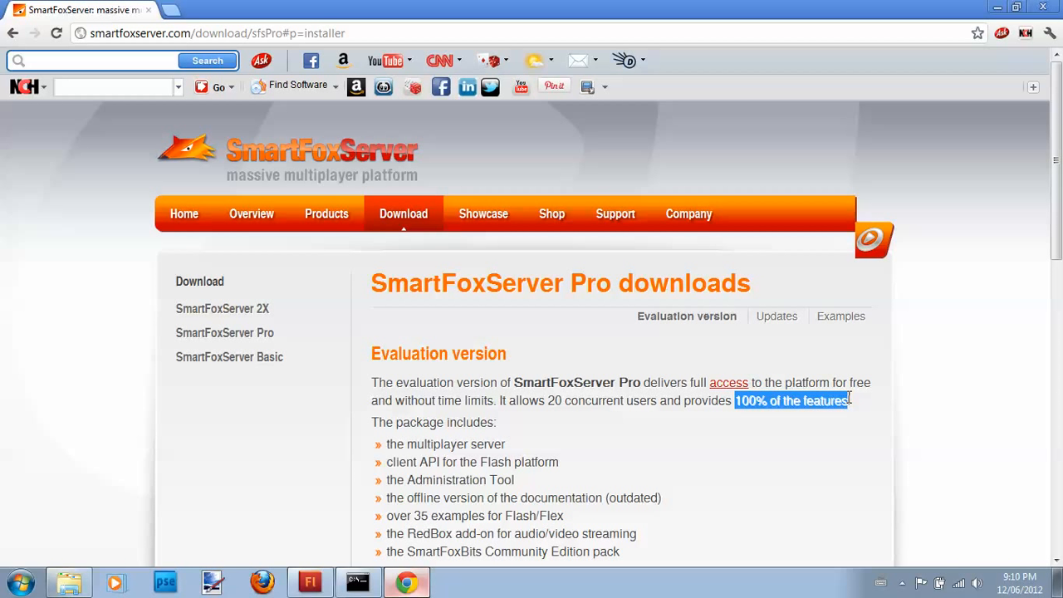
click(851, 401)
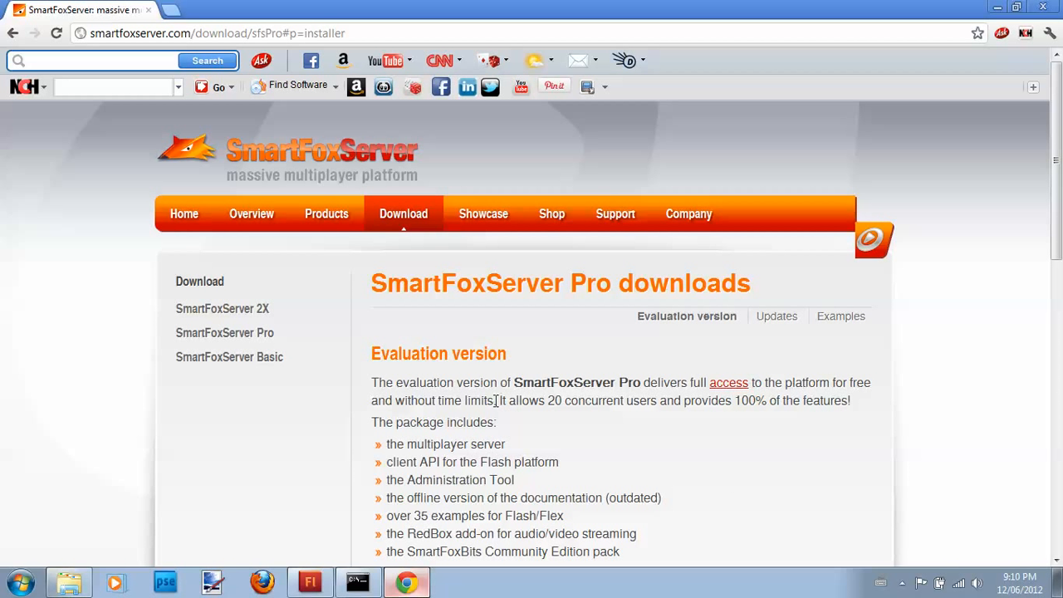
scroll(485, 400, down, 1)
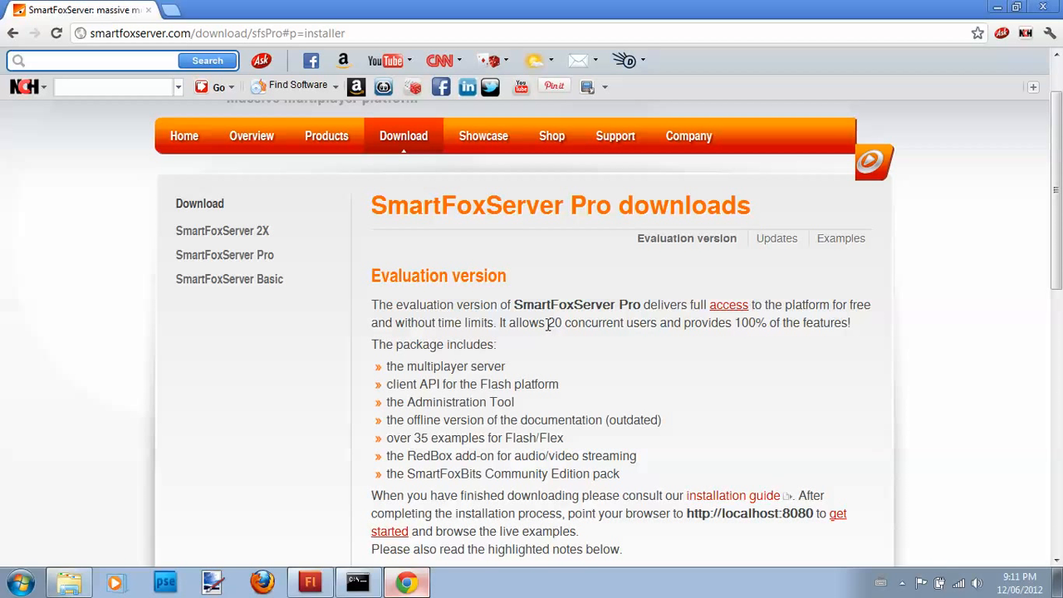
double_click(552, 323)
click(552, 324)
scroll(503, 401, down, 2)
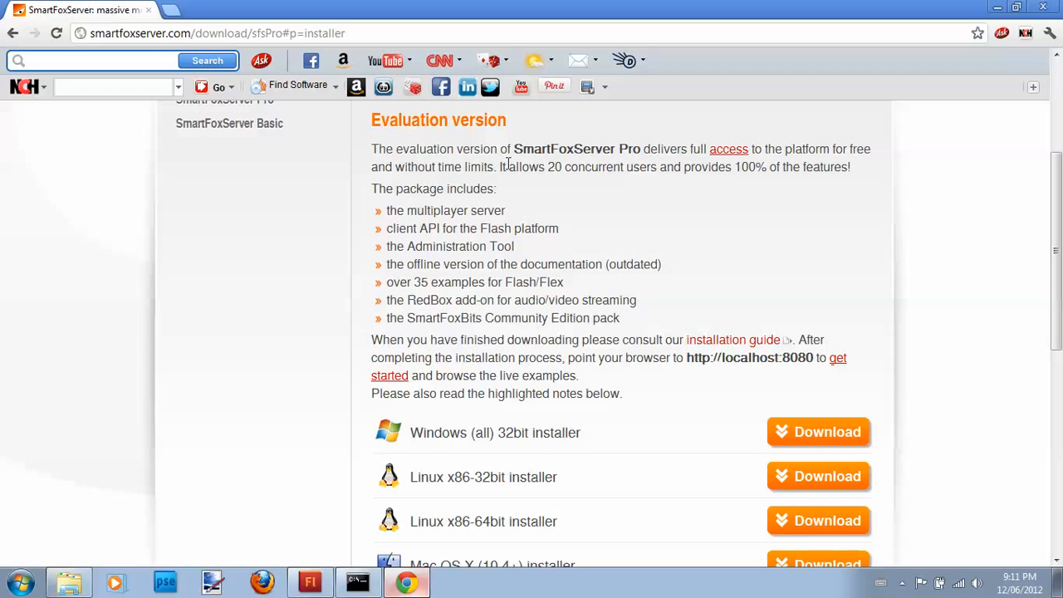
drag(497, 166, 506, 166)
click(538, 164)
Review the evaluation package contents and the installers offered for Windows, Linux and Mac OS X.
scroll(636, 352, down, 6)
scroll(633, 361, up, 7)
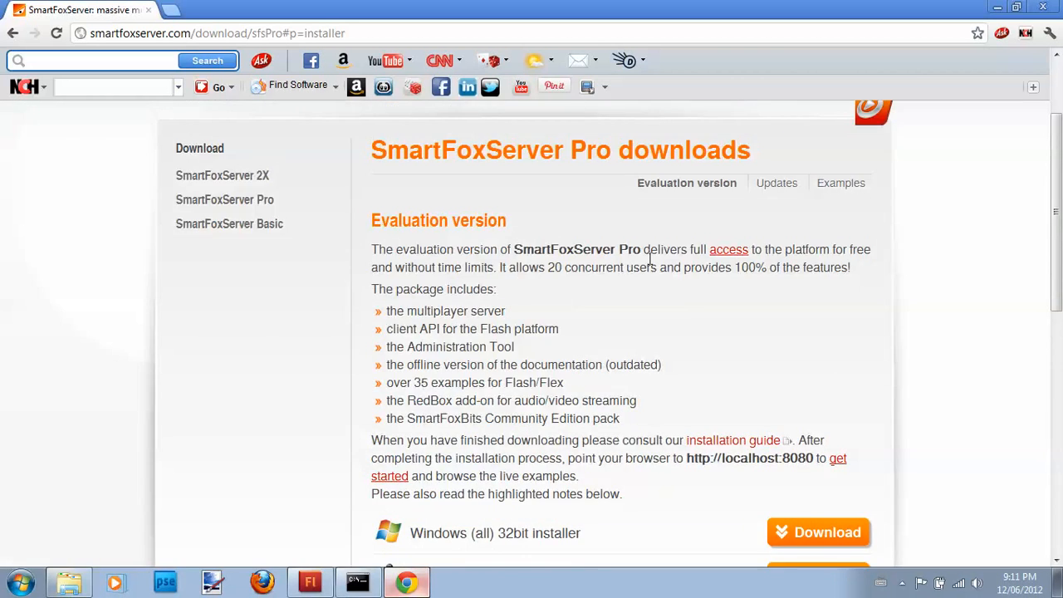
scroll(650, 259, up, 1)
scroll(651, 257, down, 3)
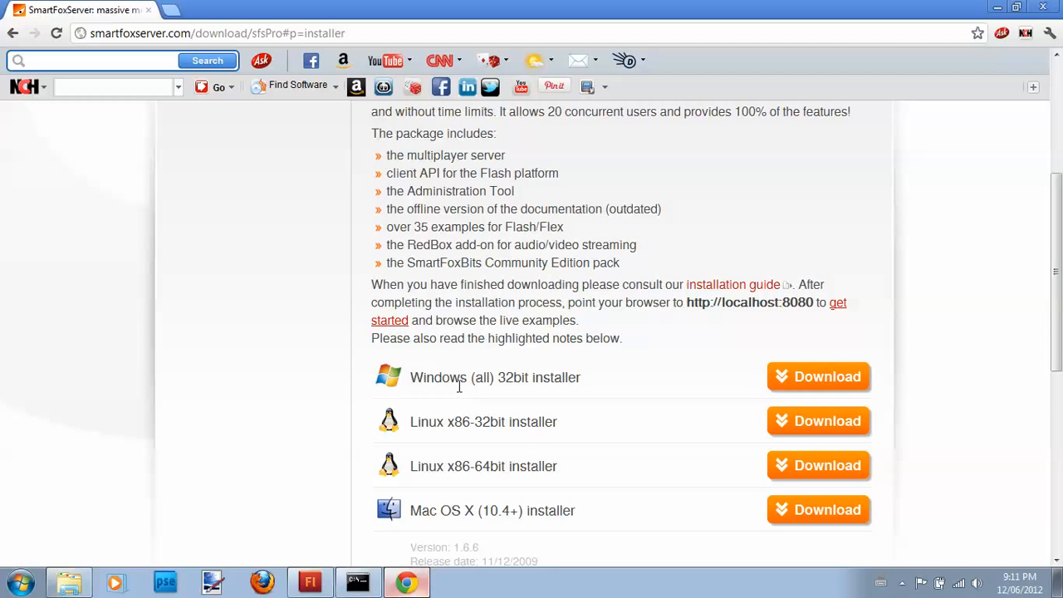
scroll(460, 382, up, 3)
scroll(701, 300, down, 2)
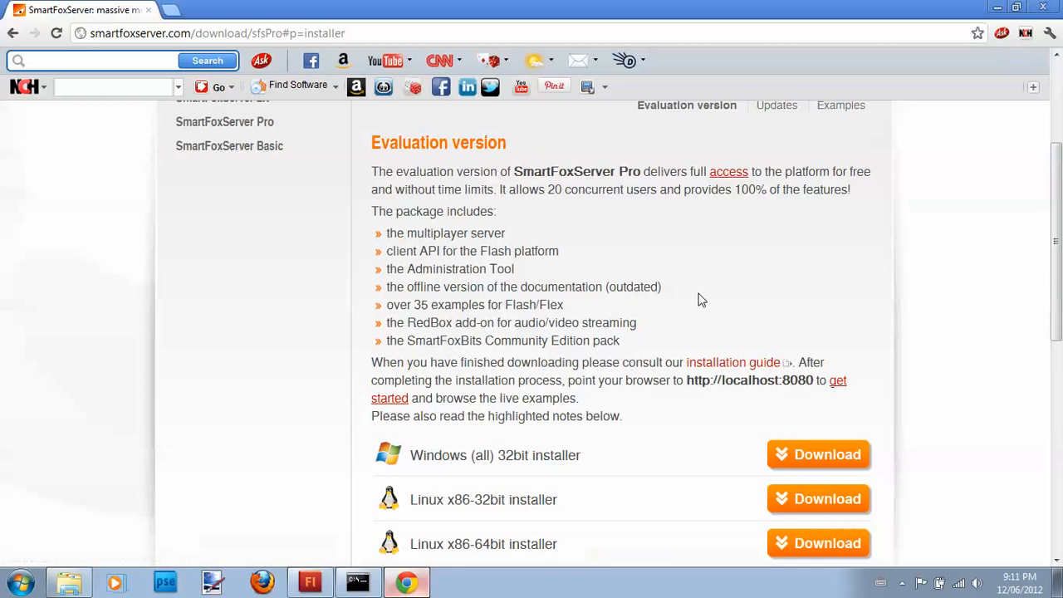
scroll(700, 300, down, 1)
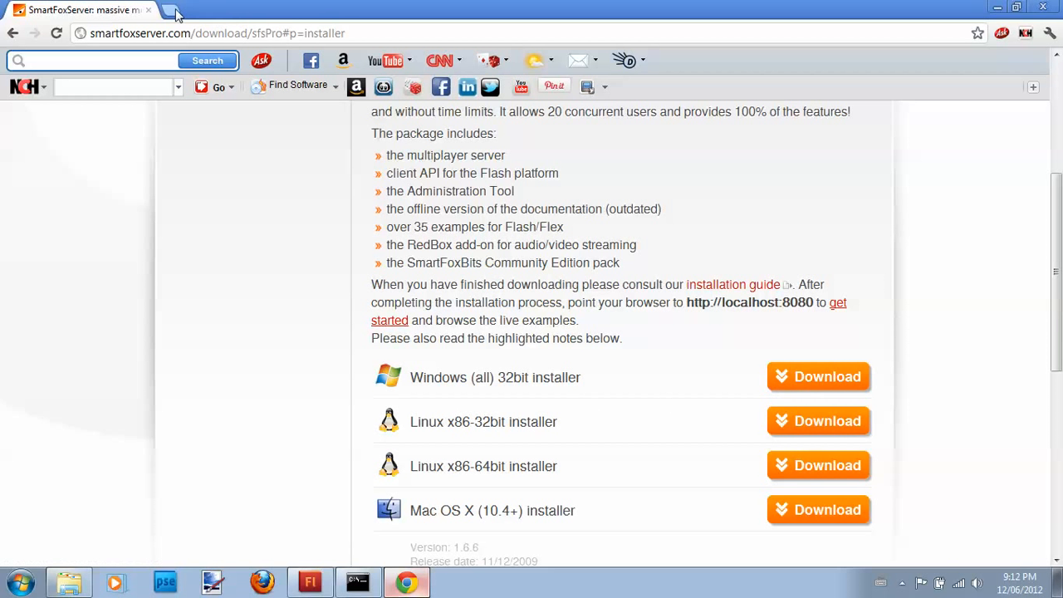
key(ctrl+t)
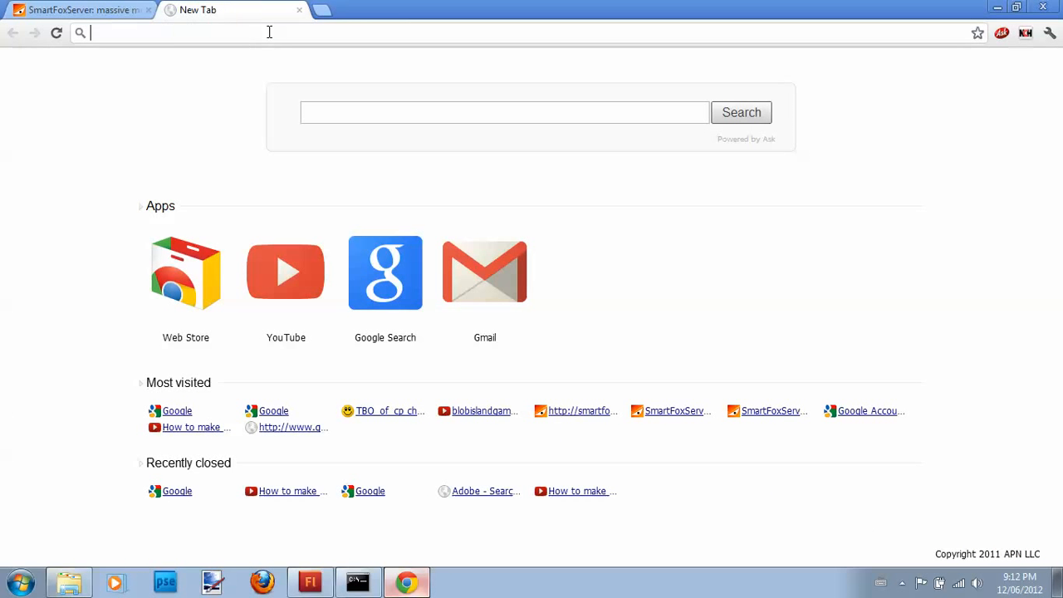
text(winrar)
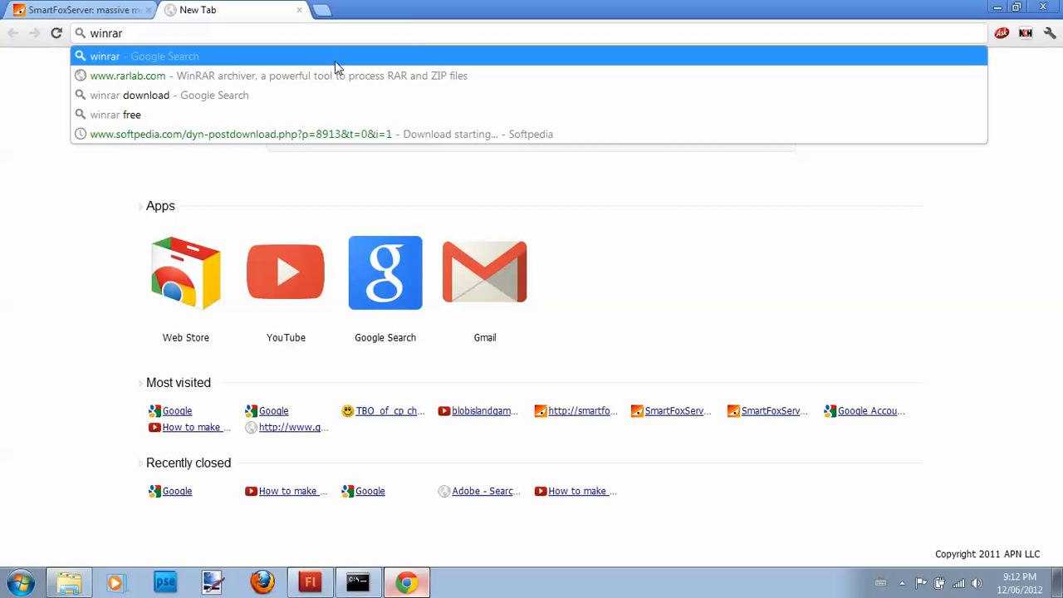
click(336, 75)
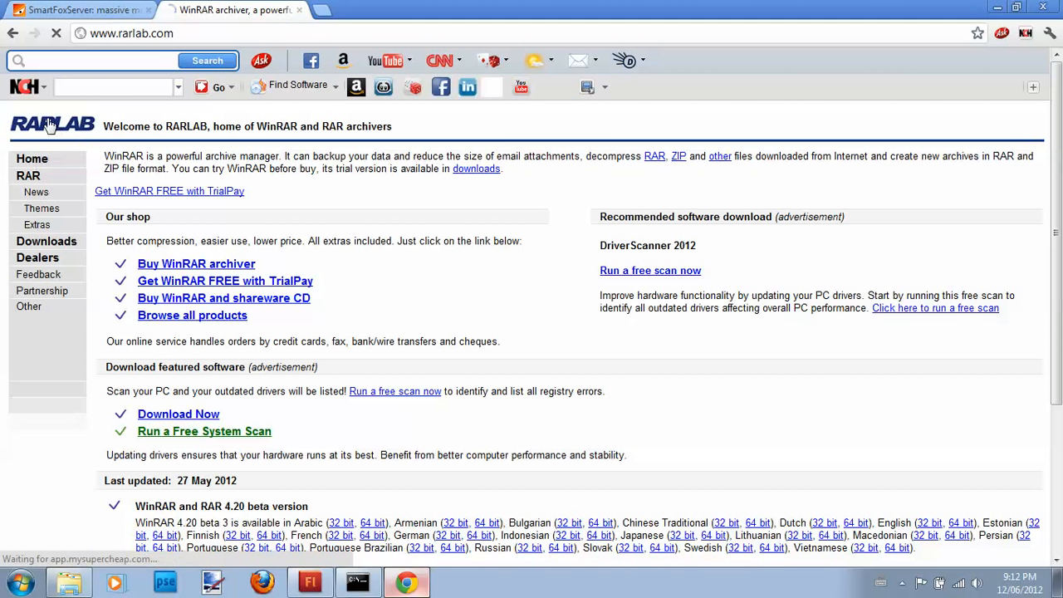
click(299, 11)
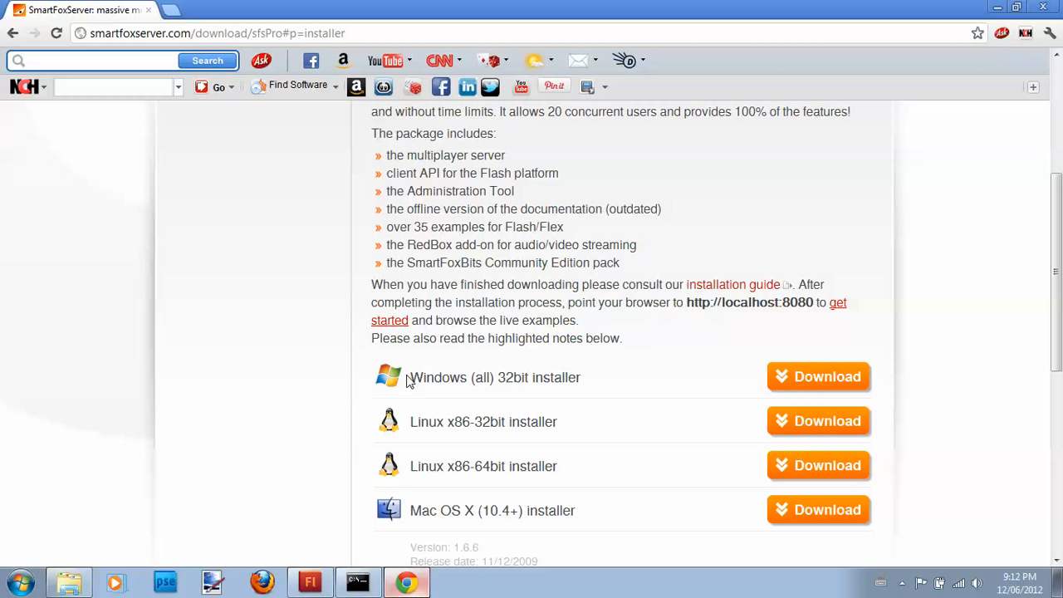
Search Google for "adobe flash cs5.5" in a new tab and look through the results.
click(172, 10)
click(92, 8)
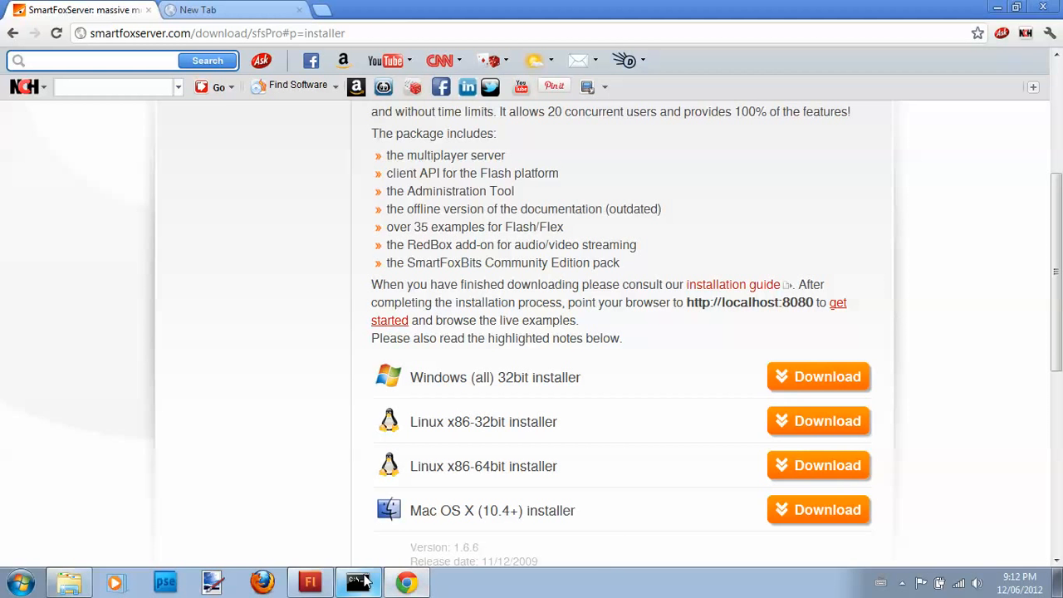
click(232, 10)
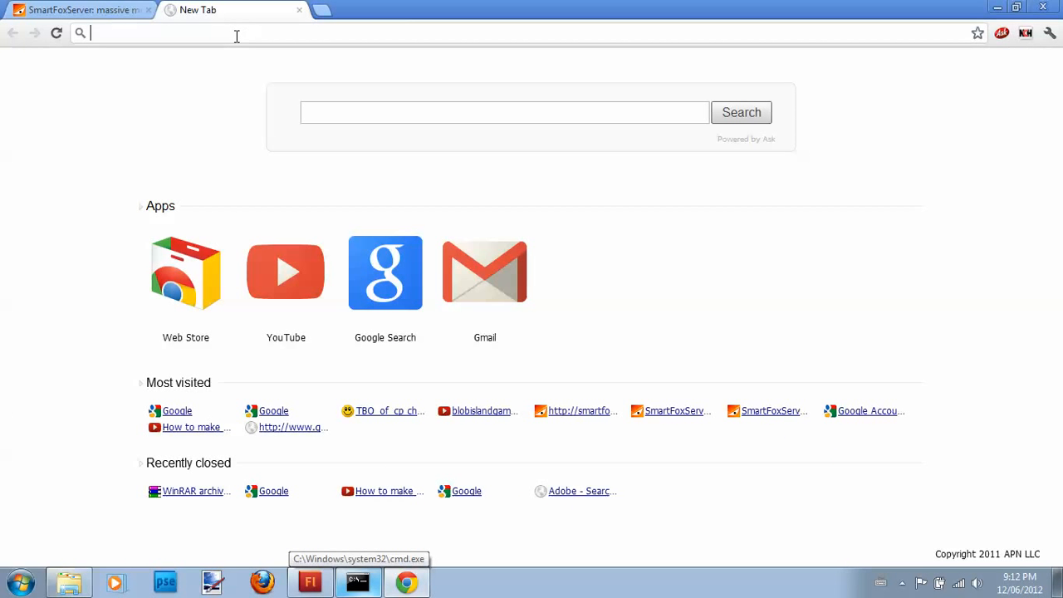
text(adobe)
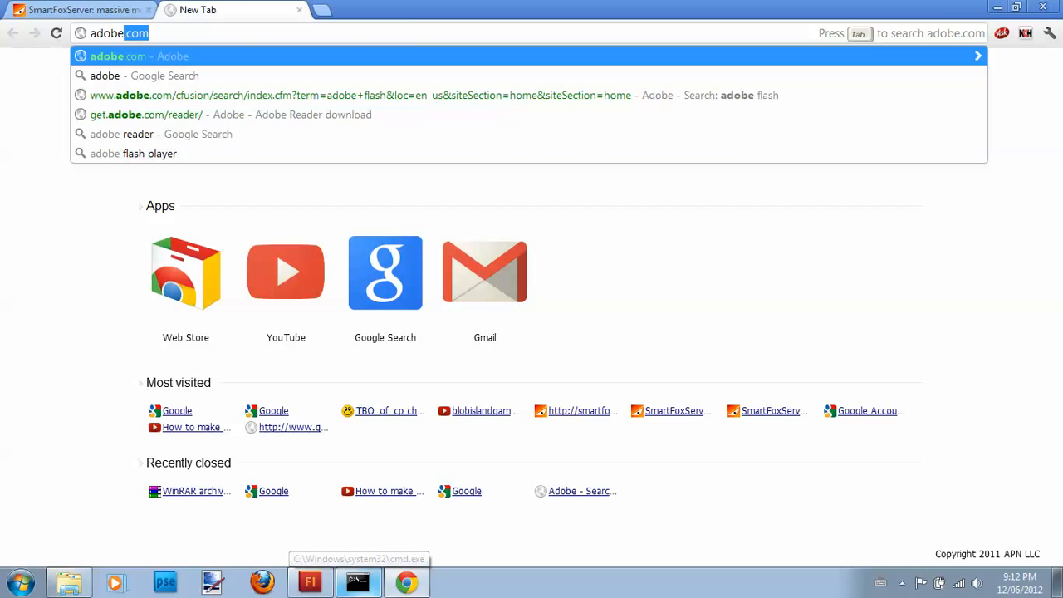
text( flash cs5.5)
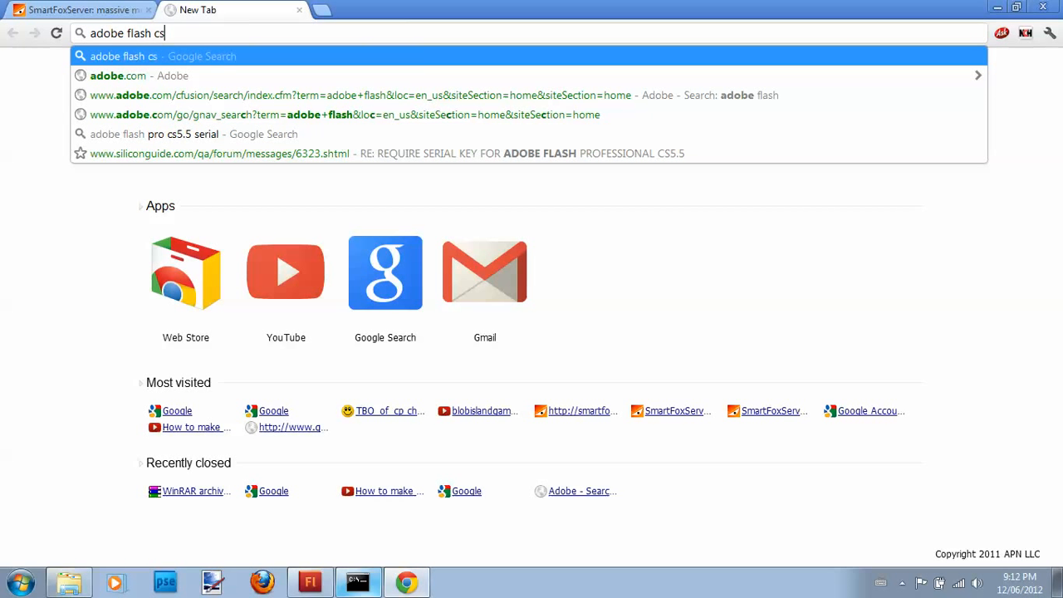
key(Return)
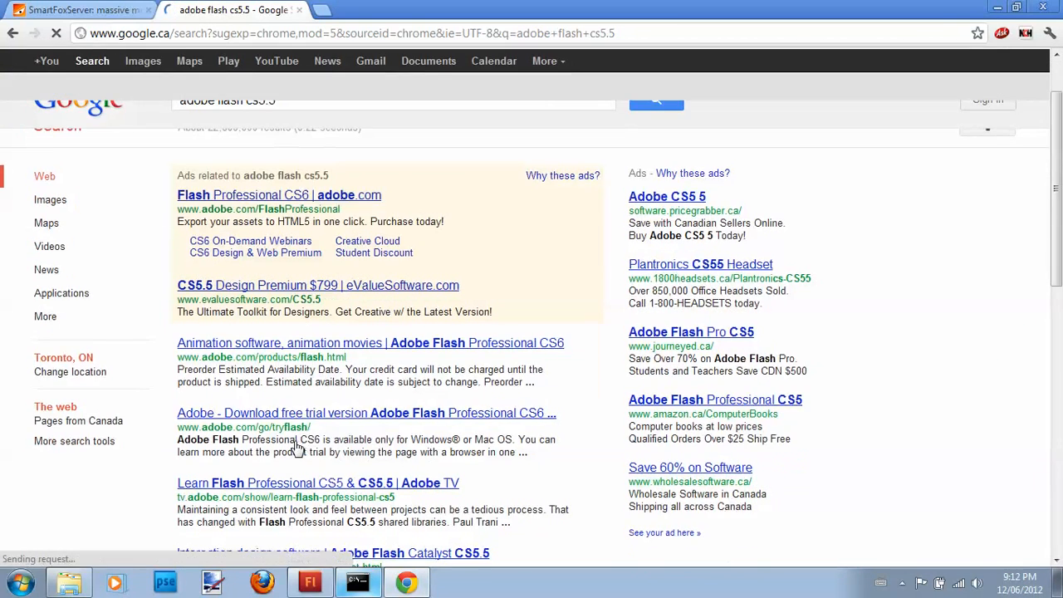
scroll(299, 447, down, 1)
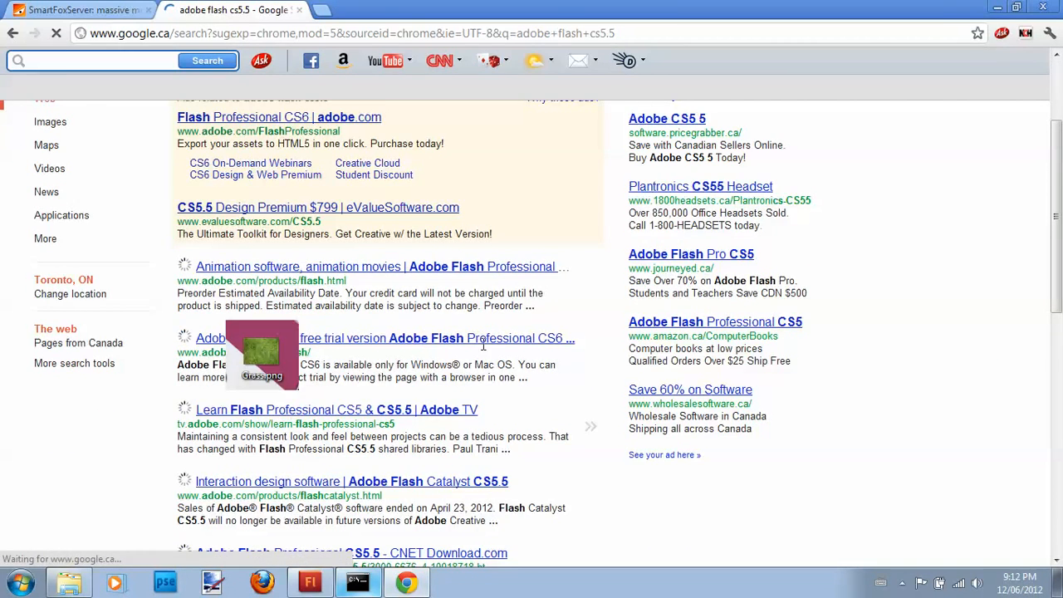
Close the Adobe Flash search tab, glance at Flash's avatarChat.fla document, and return to the SmartFoxServer Pro downloads page.
click(300, 10)
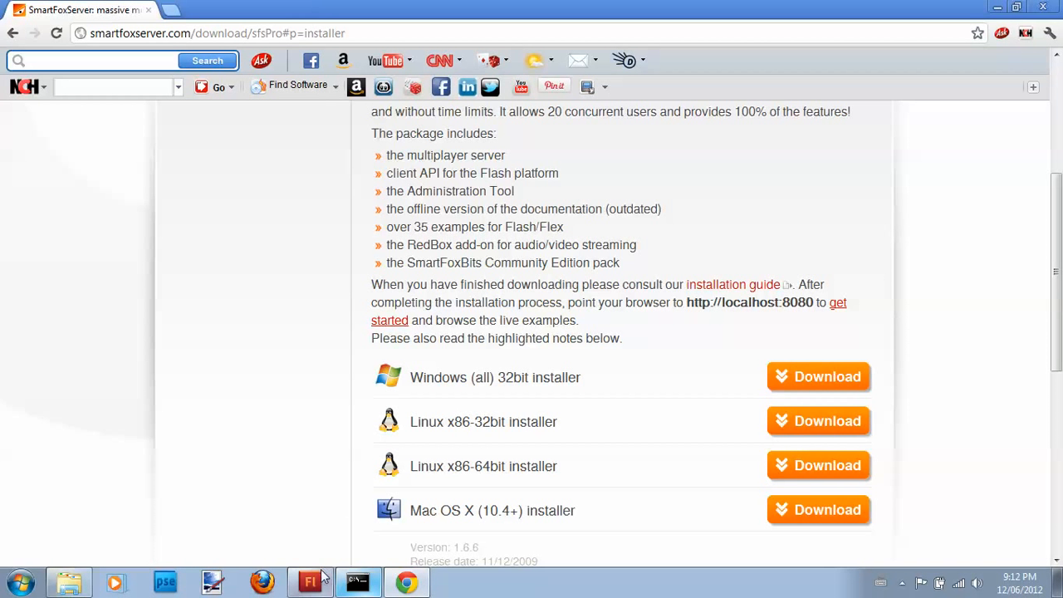
click(322, 579)
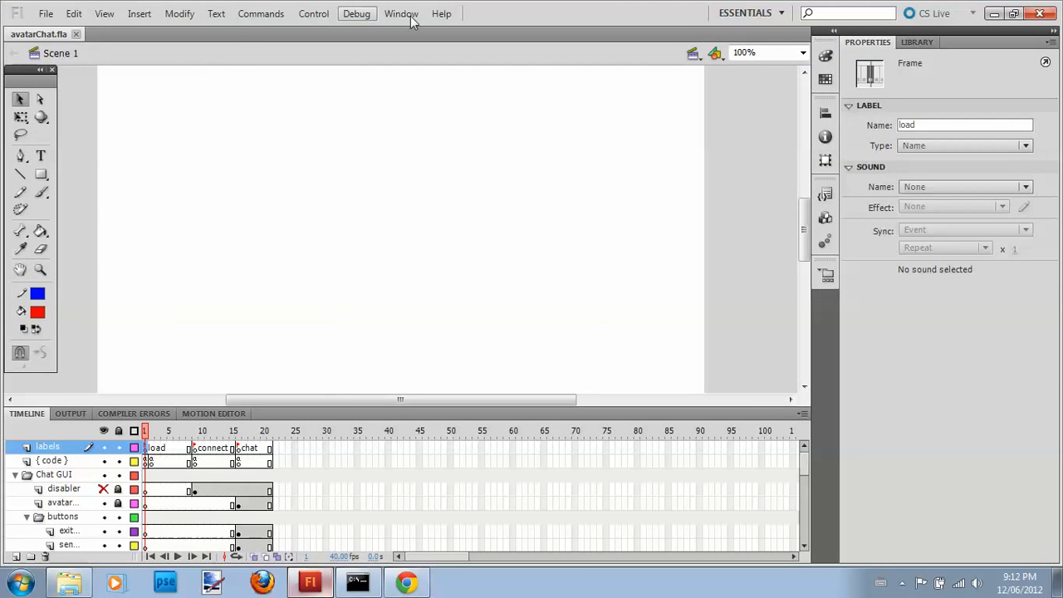
click(411, 584)
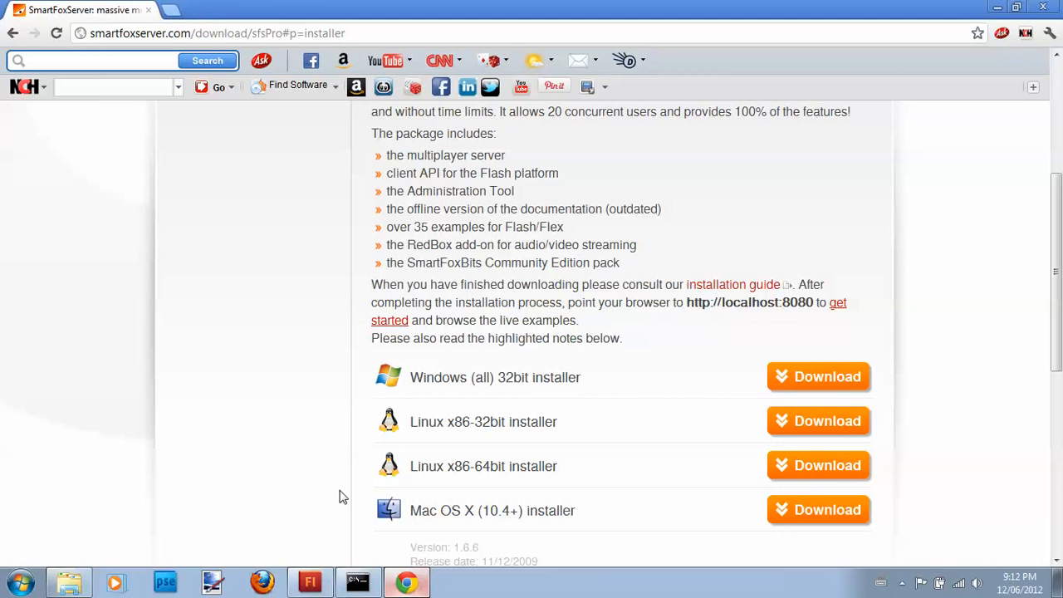
scroll(363, 455, up, 4)
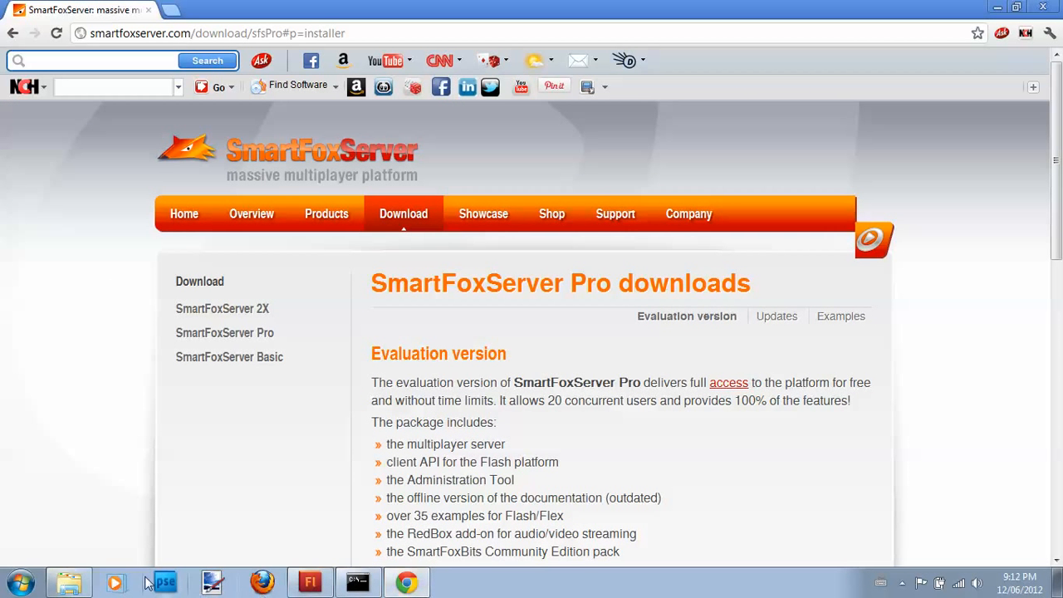
Show start.bat and its available actions in the SmartFoxServerPRO_1.6.6 Server folder, and return to the SmartFoxServer Pro downloads page.
click(83, 586)
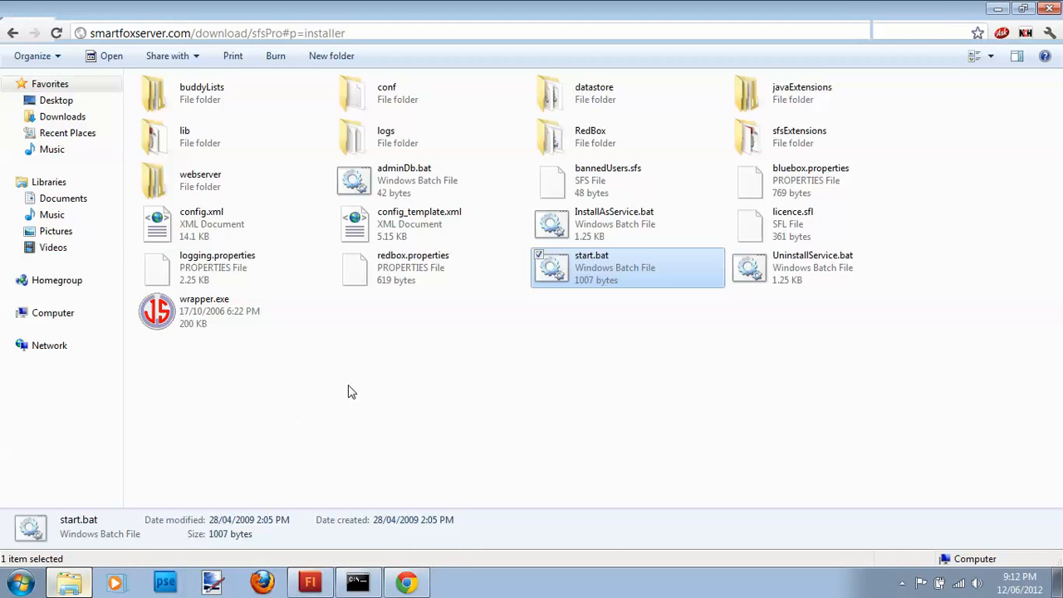
right_click(588, 281)
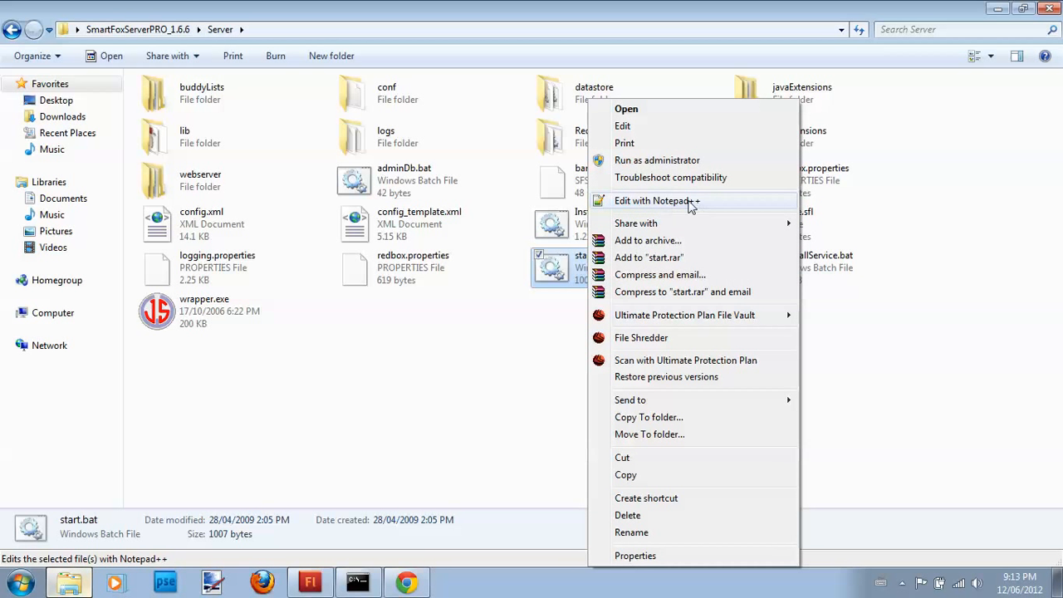
click(501, 364)
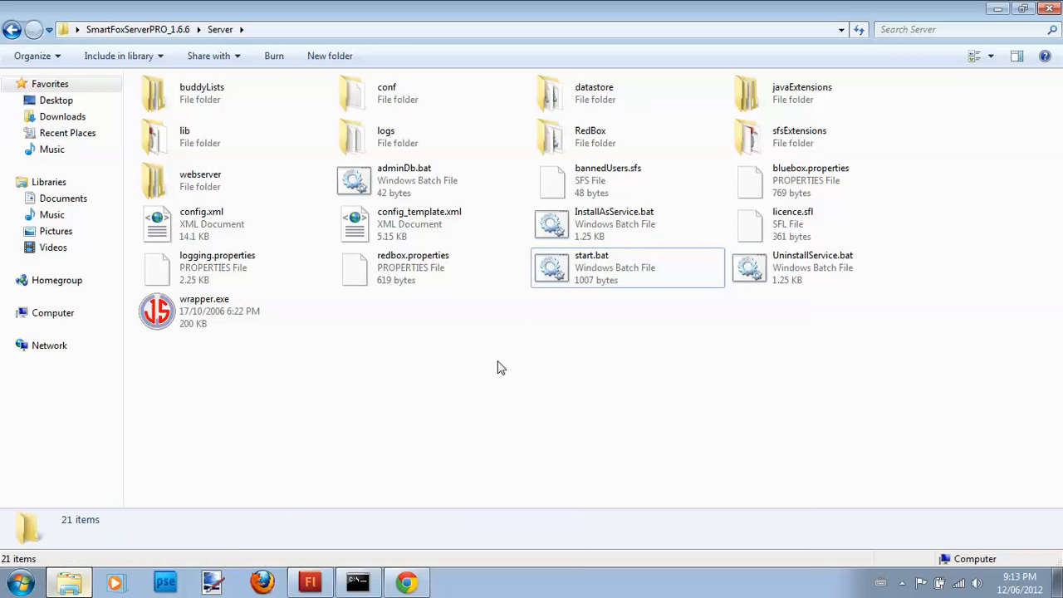
click(413, 586)
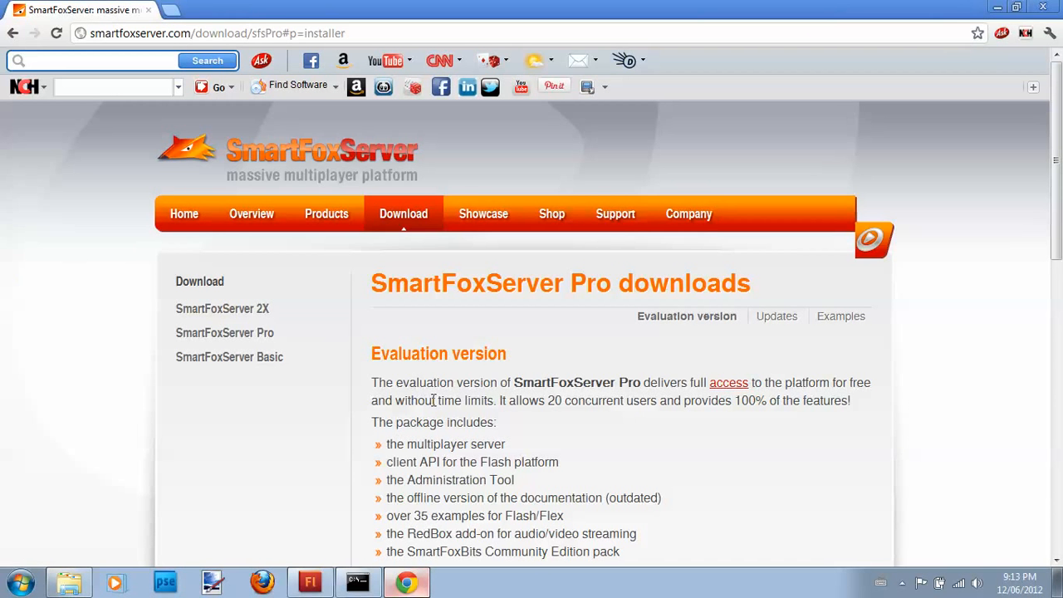
scroll(449, 423, down, 4)
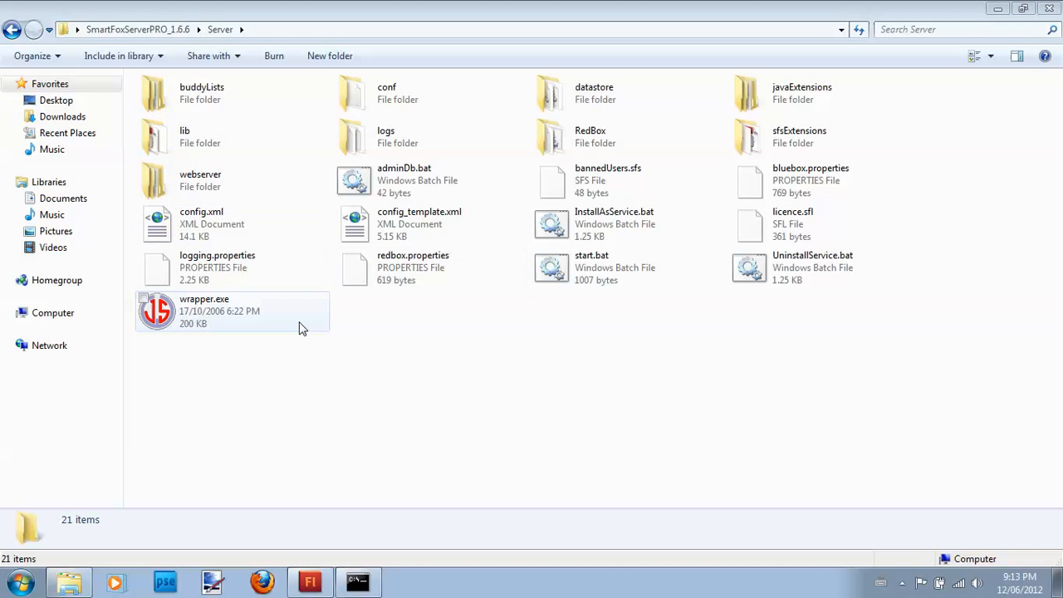
Switch to Flash and locate avatarChat.fla under SmartFoxServerPRO_1.6.6 > Examples > AS2 > 04_avatarChat as a file to open, without opening it.
click(310, 582)
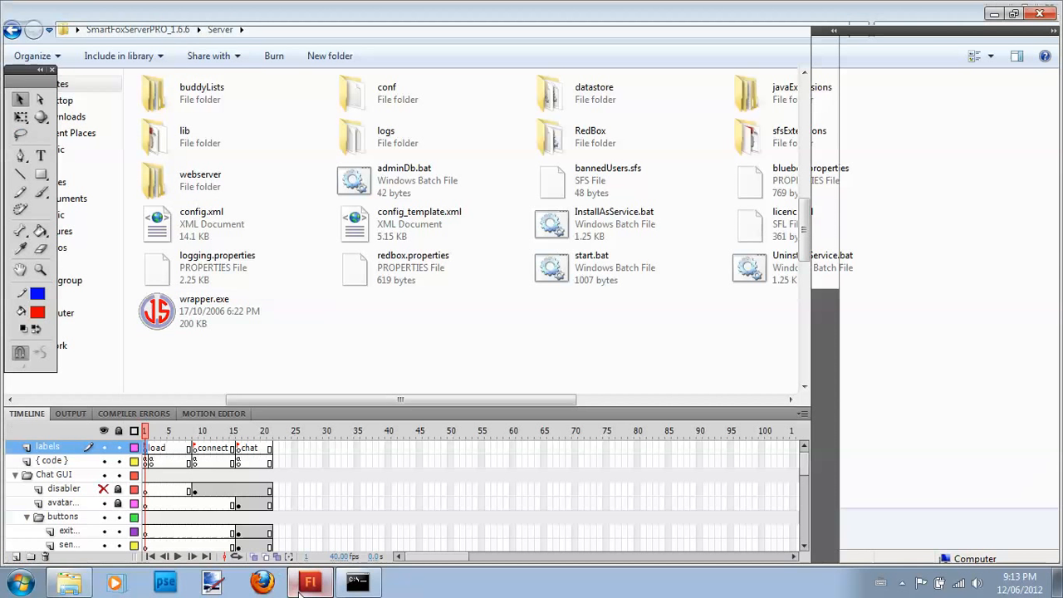
click(47, 12)
mouse_move(114, 80)
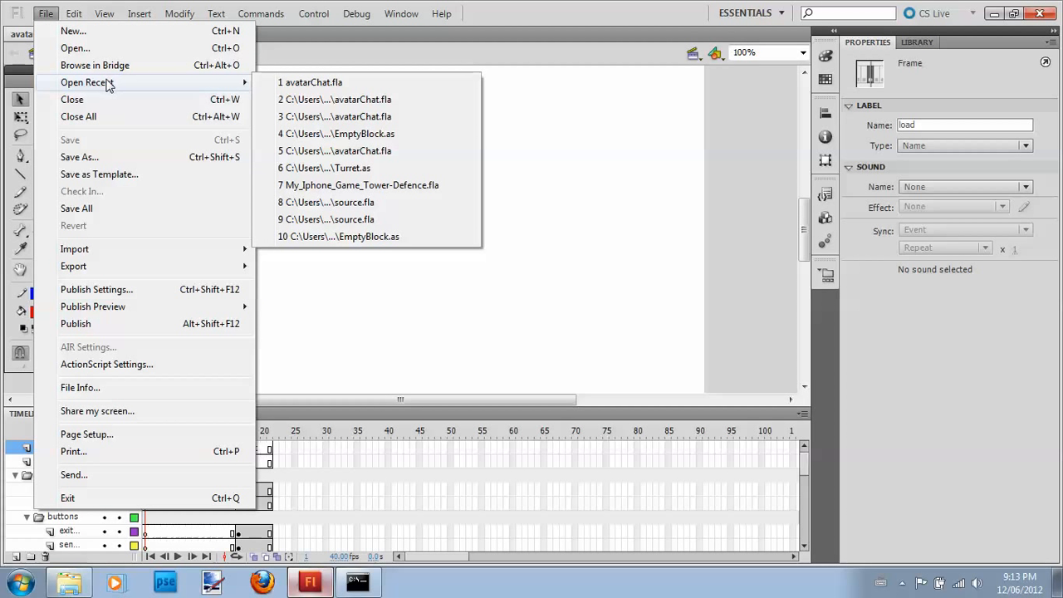
click(93, 49)
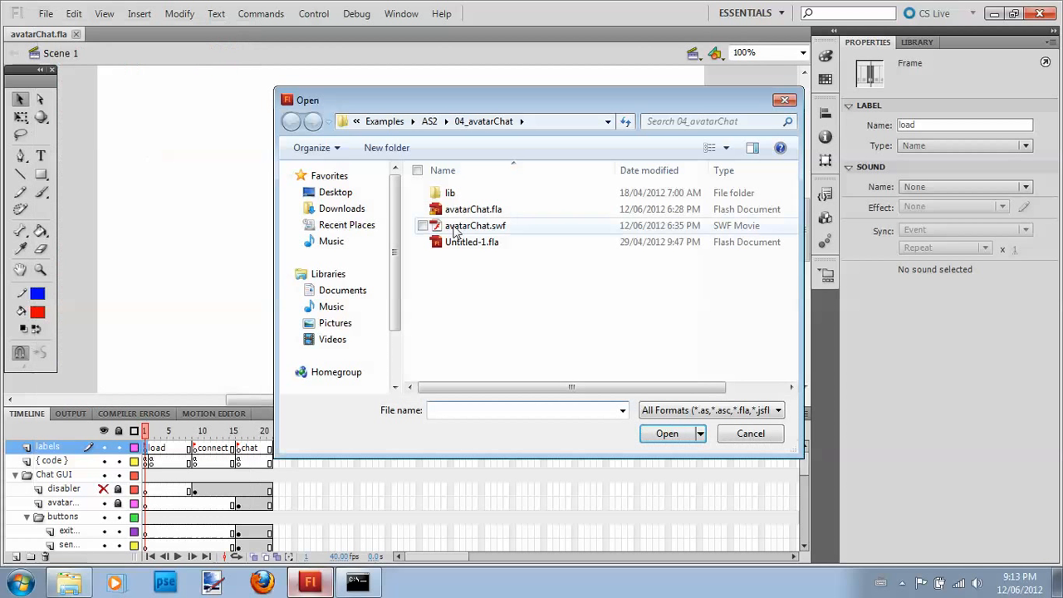
click(386, 122)
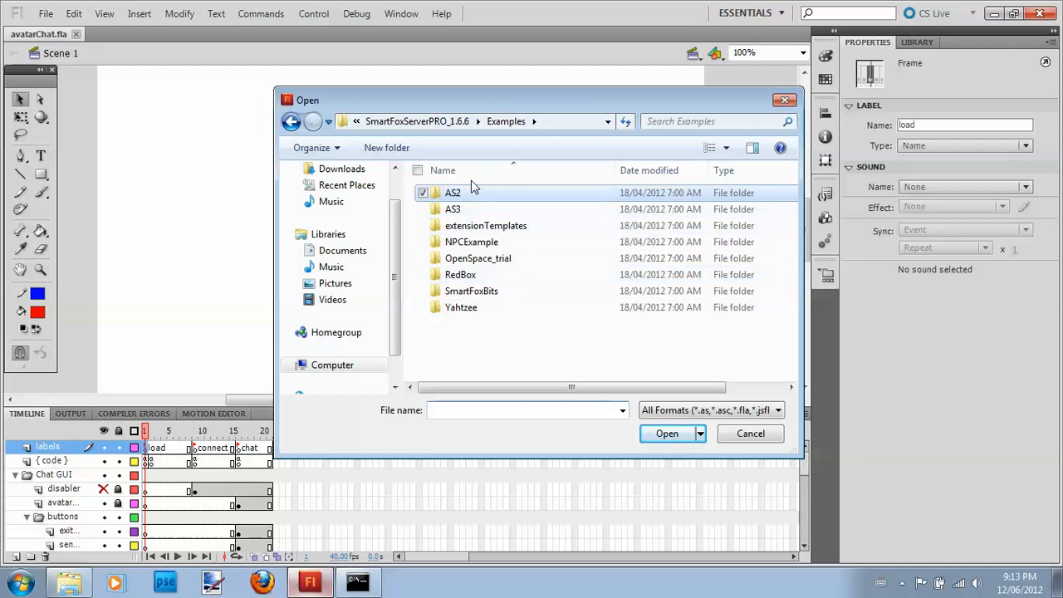
click(445, 122)
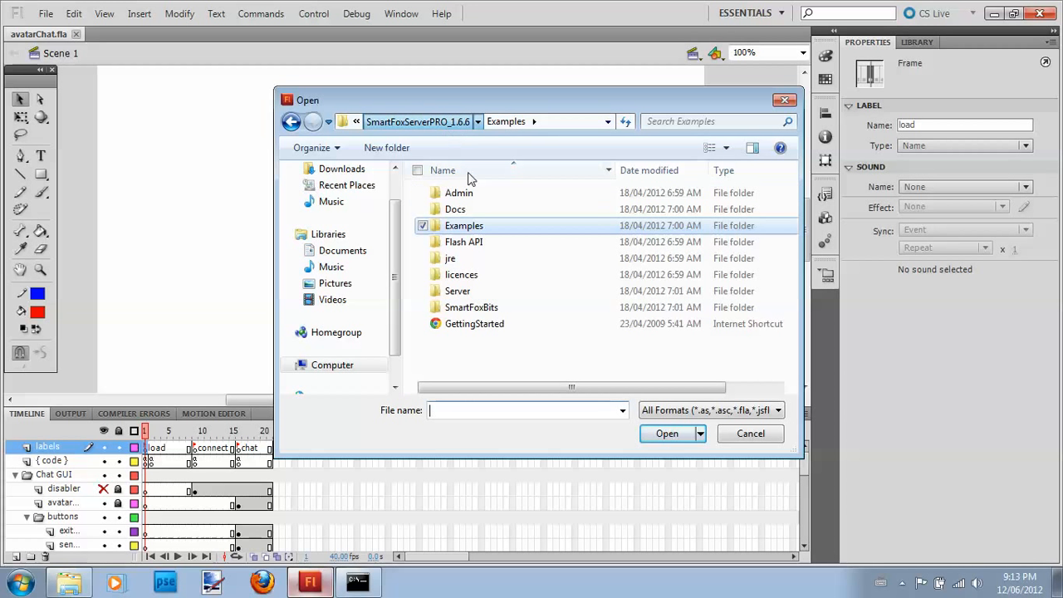
double_click(474, 228)
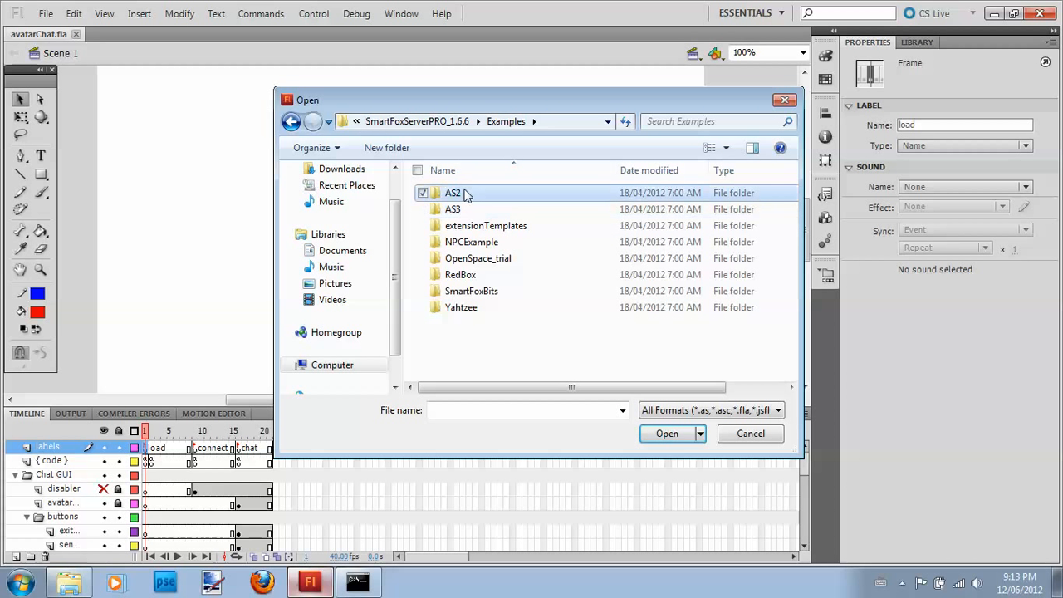
double_click(465, 193)
double_click(475, 243)
click(480, 212)
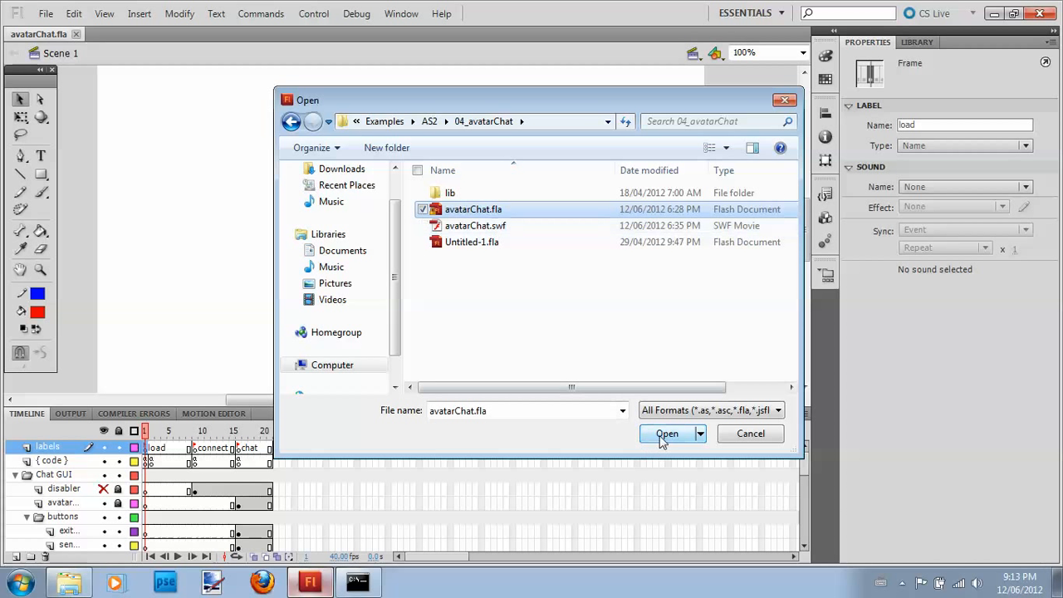
click(750, 433)
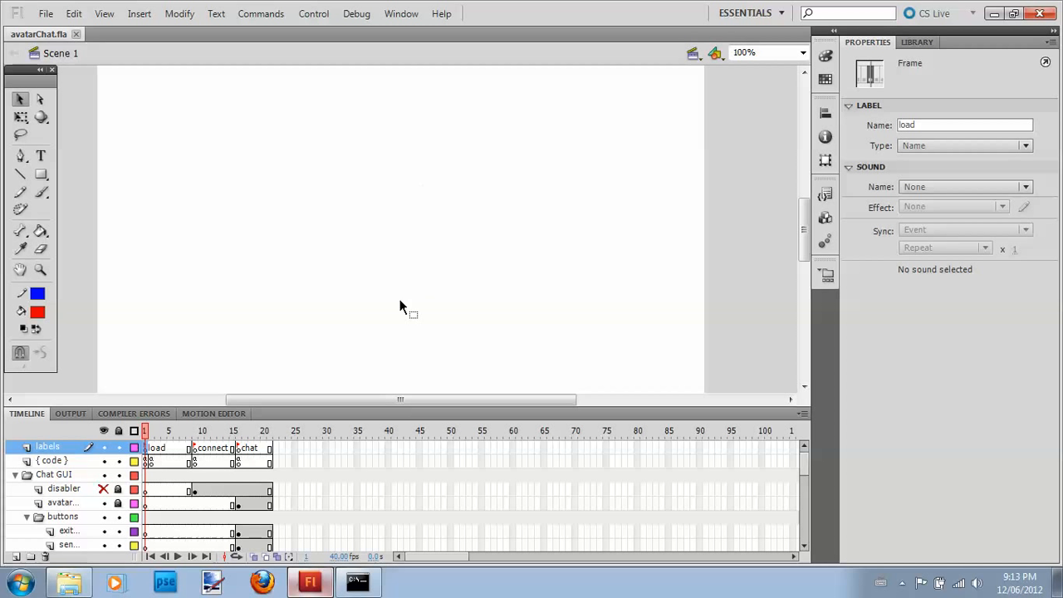
Look through the load, connect and chat frames of the labels layer, including the login and avatar chat screens.
click(196, 448)
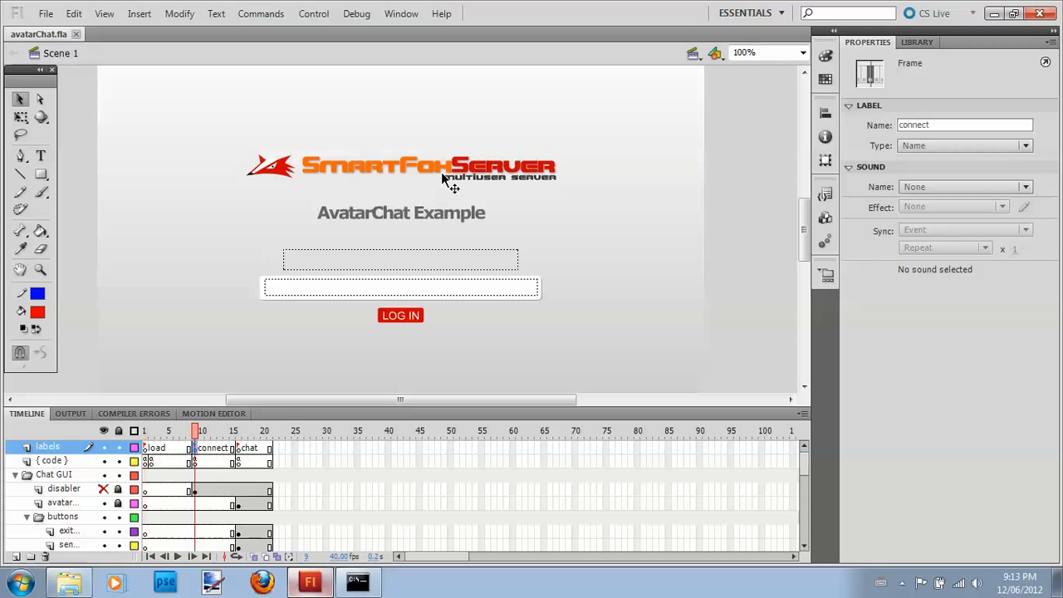
click(246, 448)
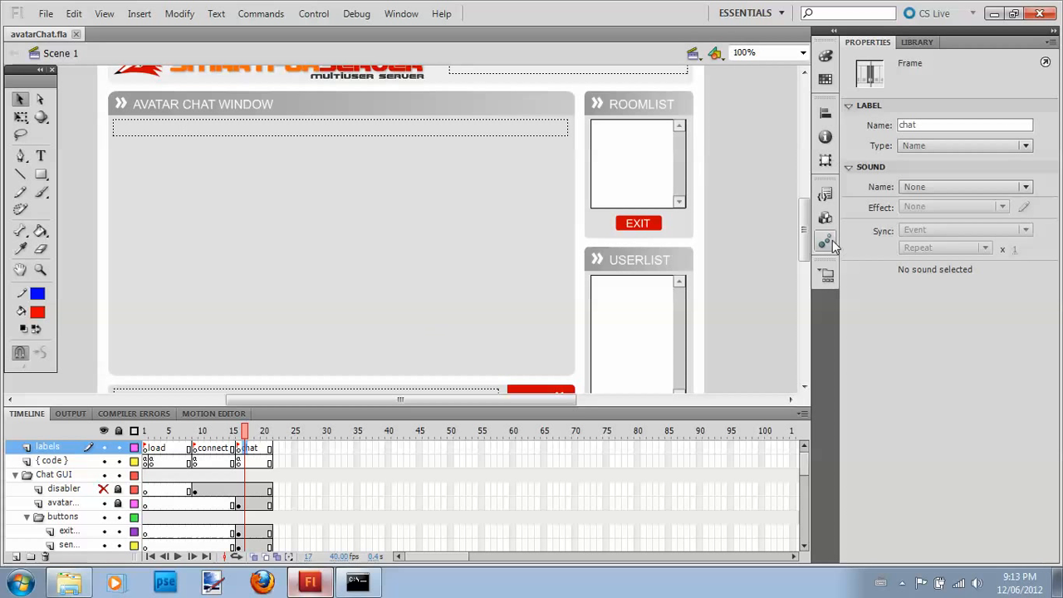
drag(804, 243, 794, 239)
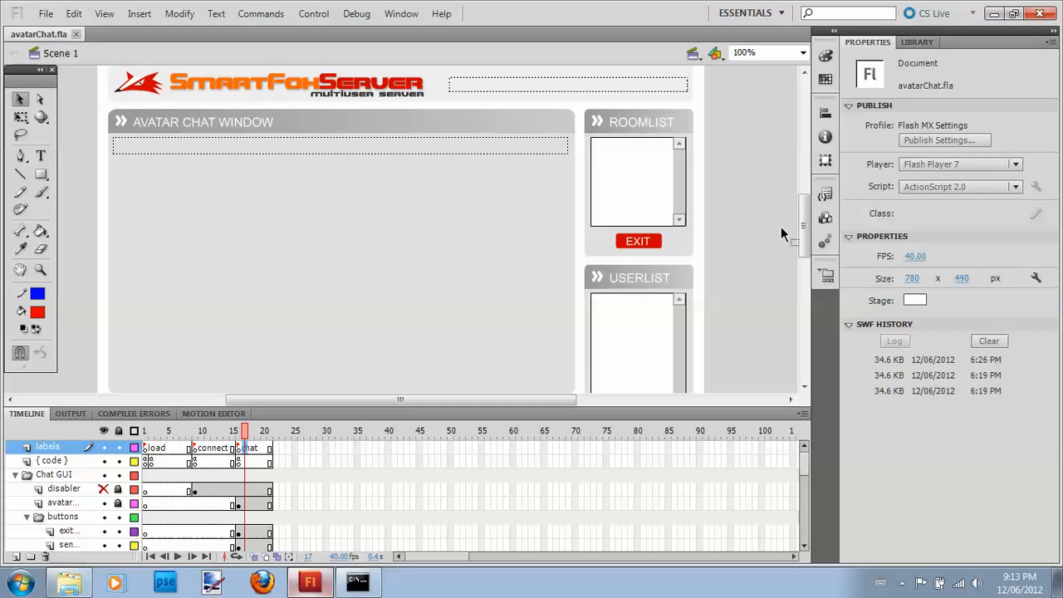
click(240, 451)
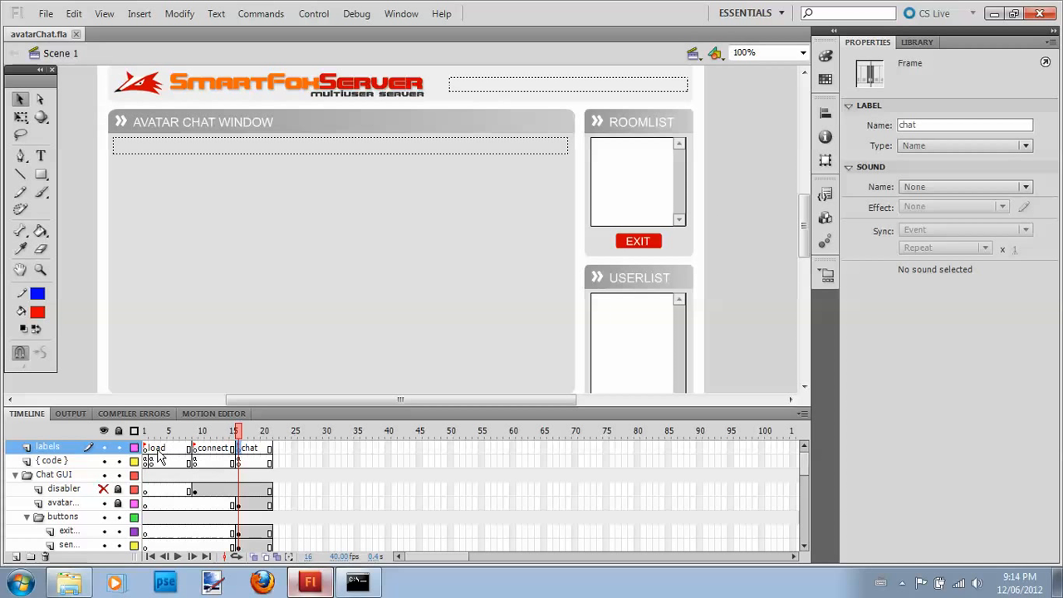
click(158, 456)
click(146, 450)
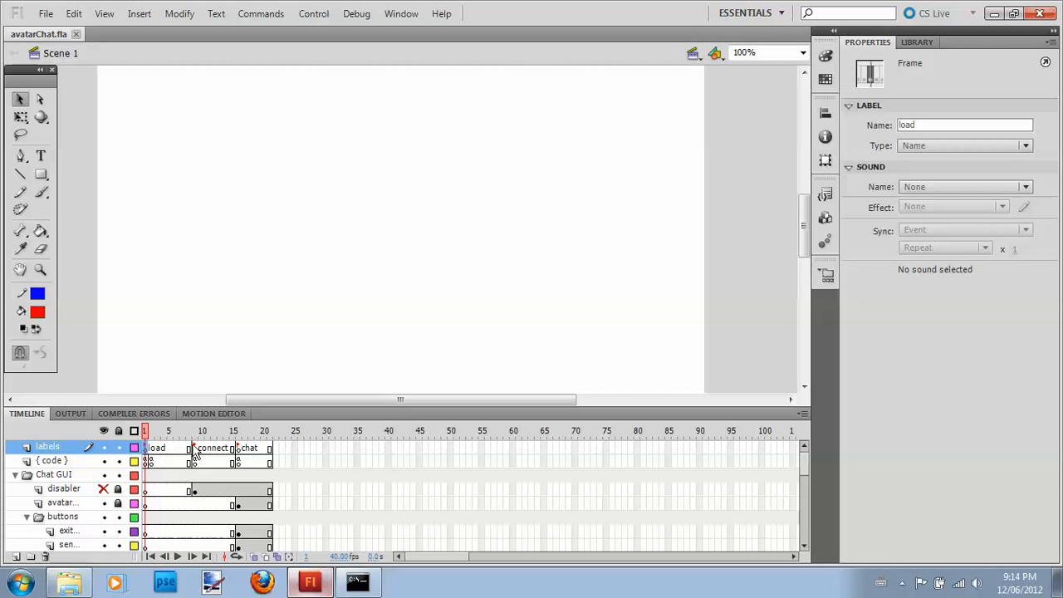
click(195, 449)
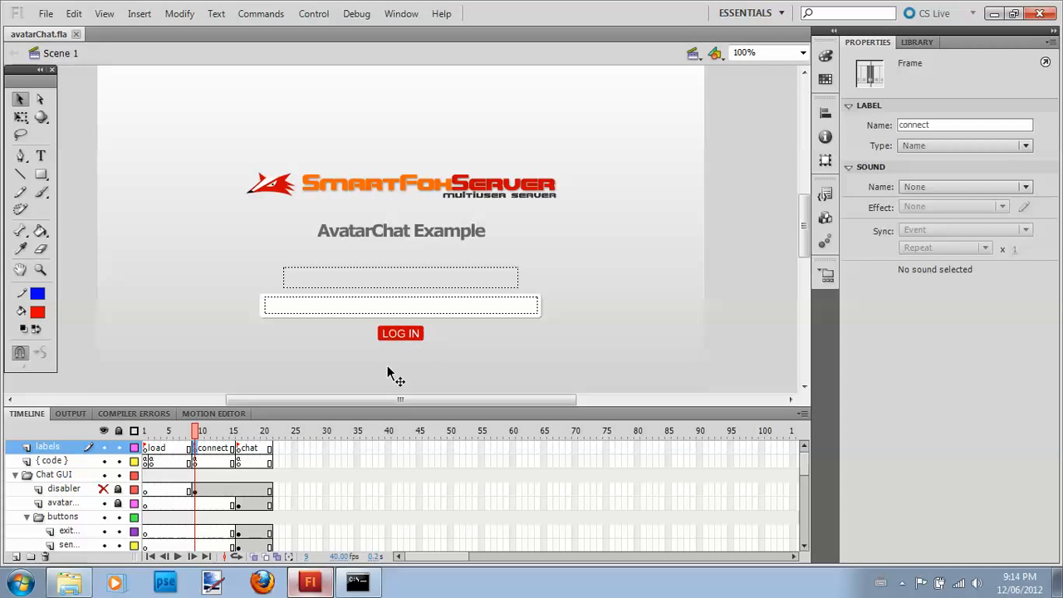
click(240, 449)
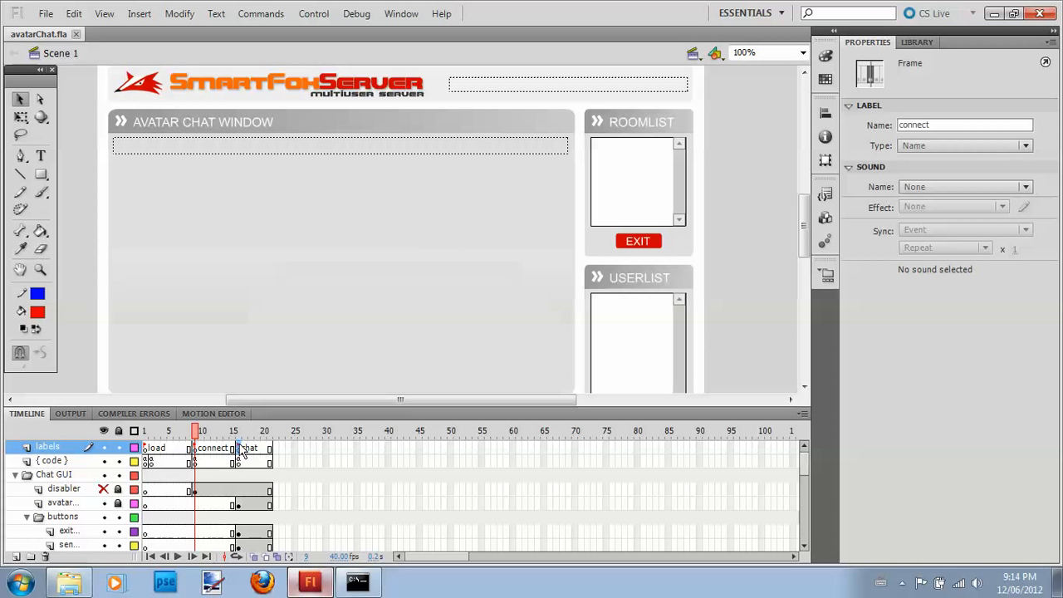
Add a blank classpath entry in the document's ActionScript 2.0 settings.
click(46, 13)
mouse_move(182, 310)
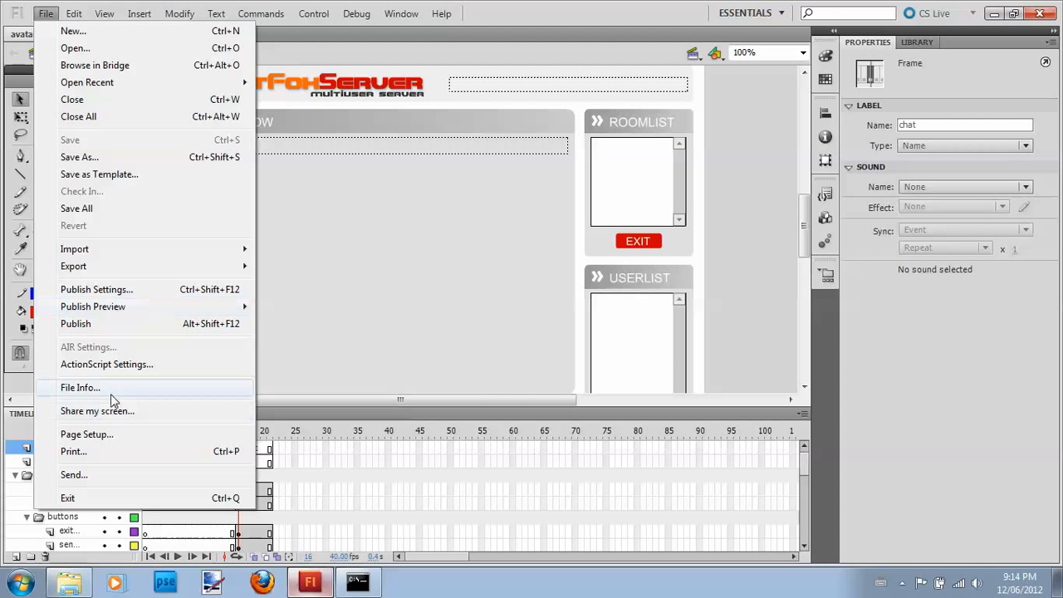
click(115, 367)
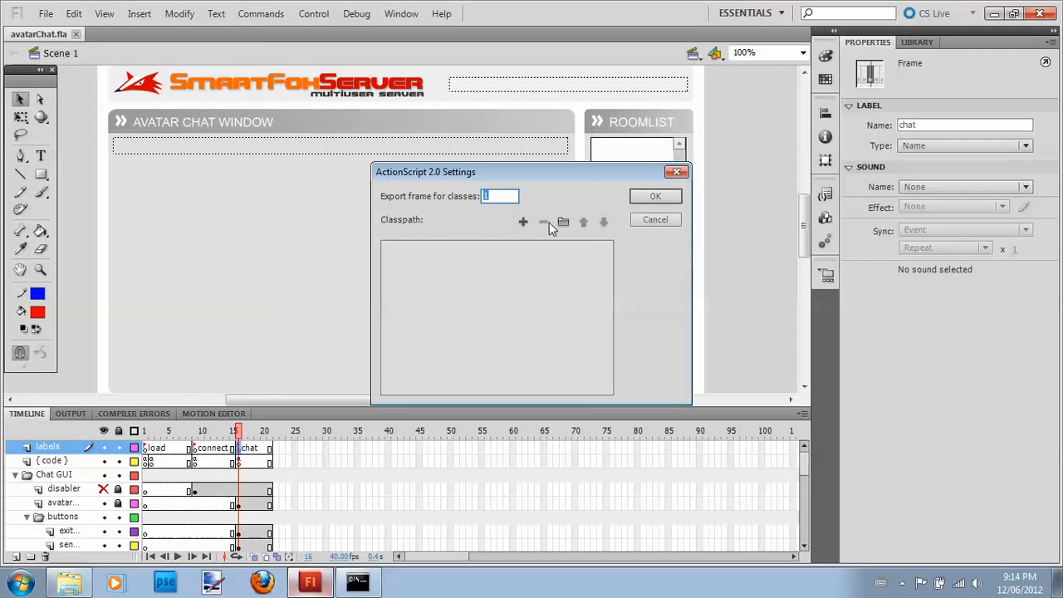
click(526, 221)
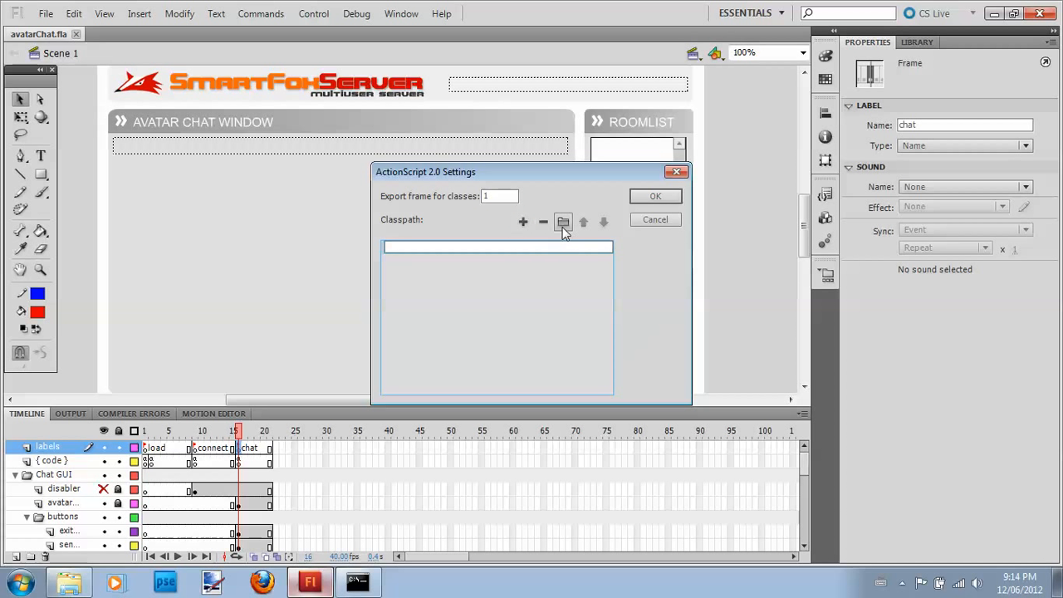
Set the new classpath entry to the Flash API\Actionscript 2.0 folder inside C:\Program Files (x86)\SmartFoxServerPRO_1.6.6.
click(563, 223)
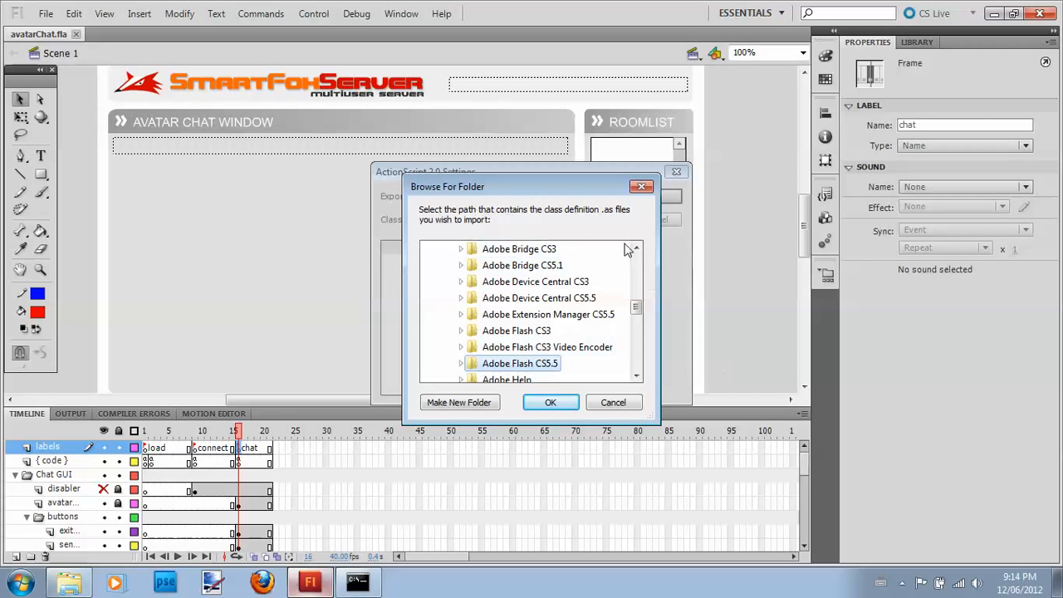
mouse_move(636, 308)
mouse_down()
mouse_move(640, 272)
mouse_move(634, 339)
mouse_move(633, 308)
mouse_up()
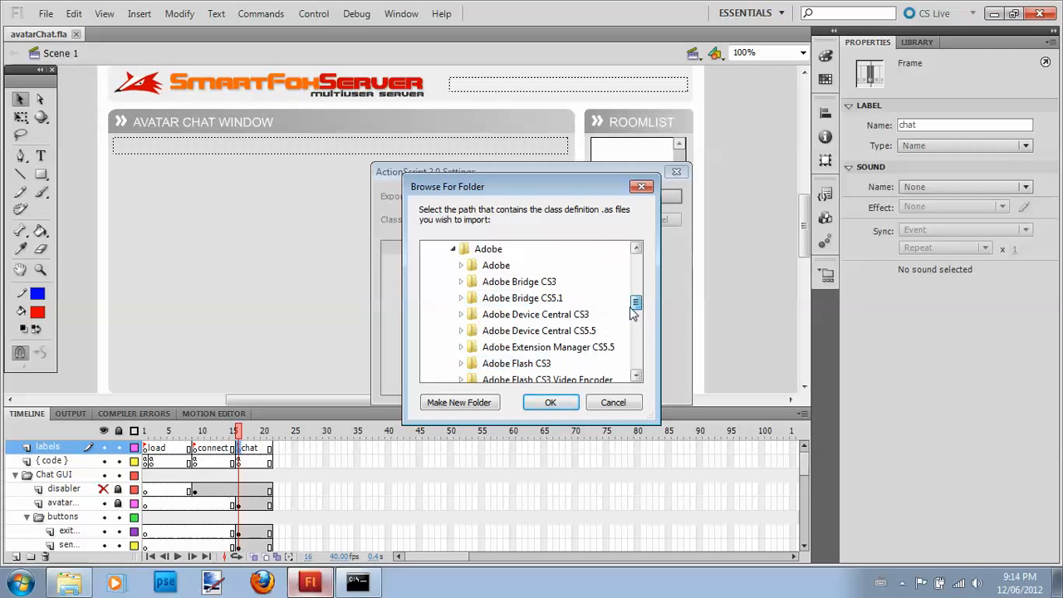
click(453, 250)
click(636, 248)
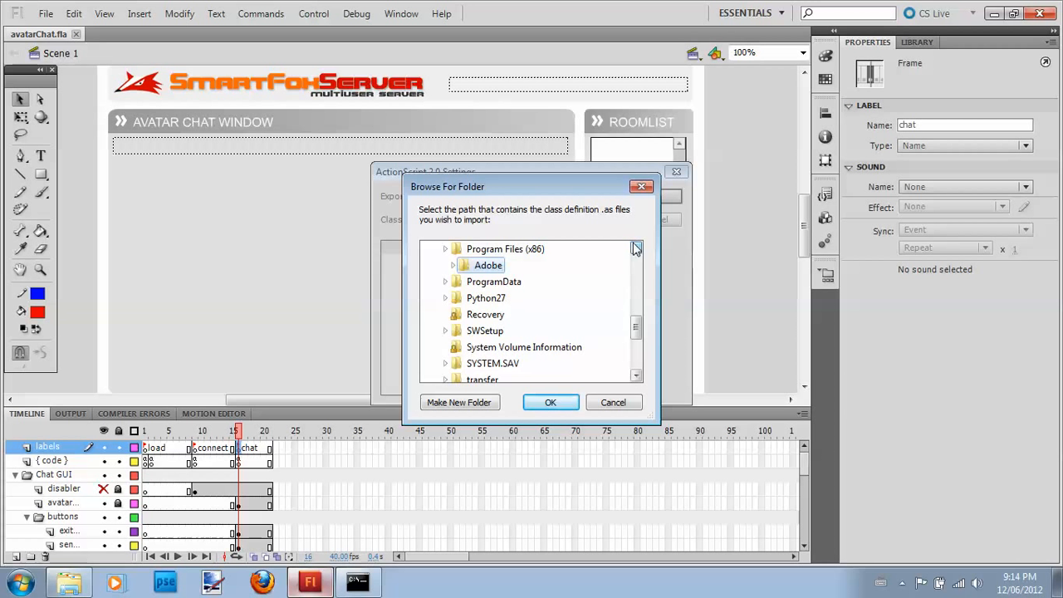
click(470, 265)
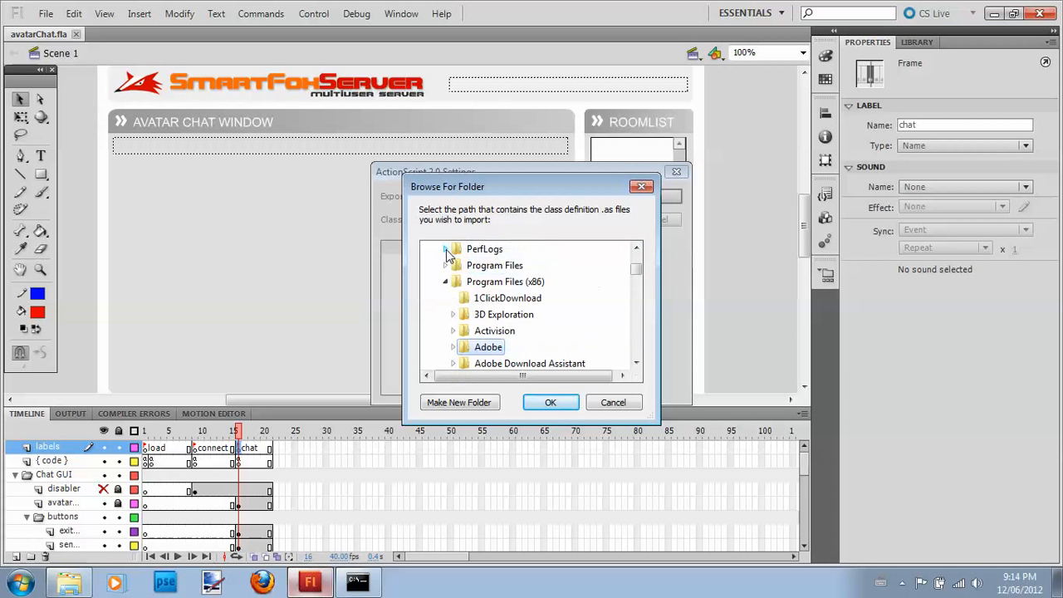
drag(636, 270, 639, 335)
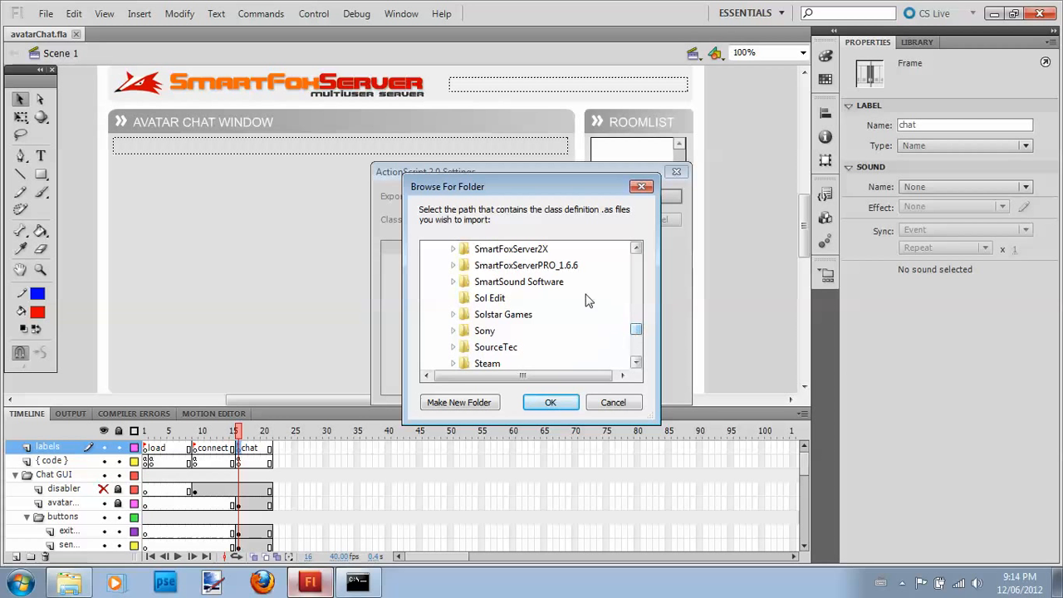
double_click(548, 266)
click(636, 363)
click(637, 364)
click(637, 364)
click(637, 364)
double_click(533, 349)
click(536, 330)
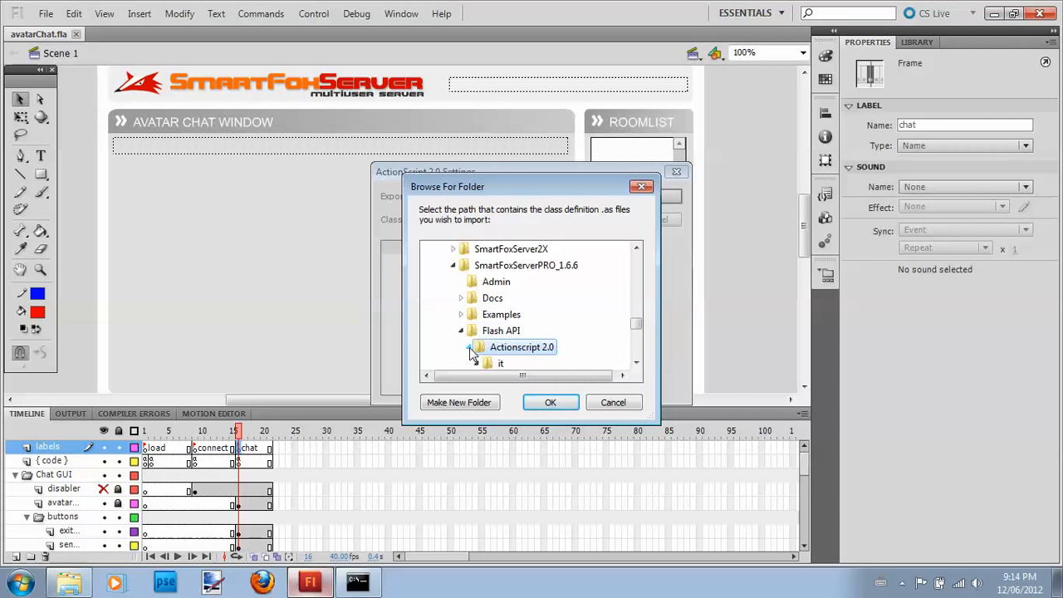
click(549, 402)
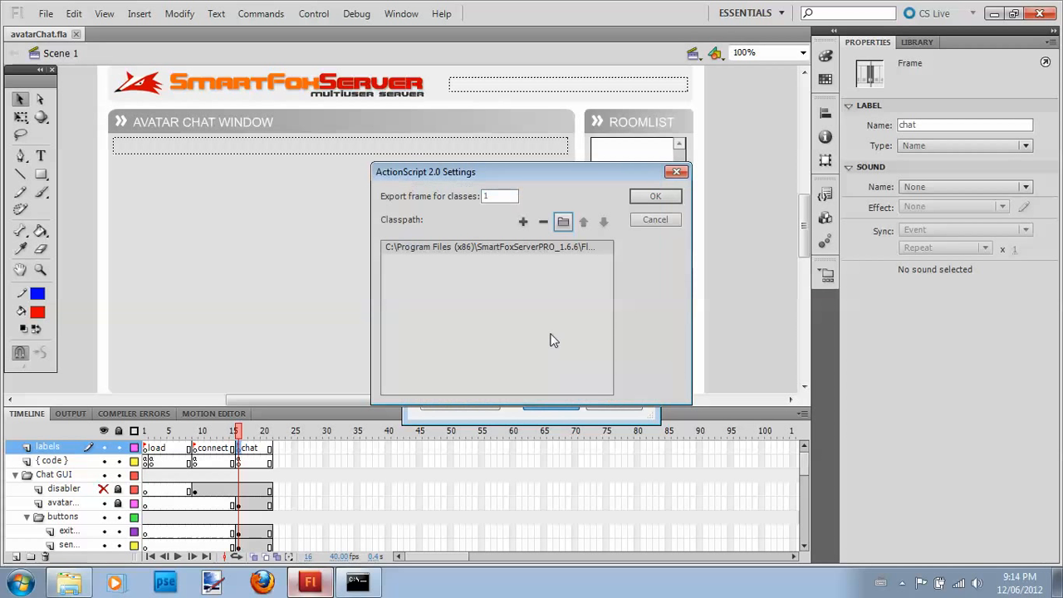
Add a second classpath entry and browse to the folders inside C:\Program Files (x86) for its path.
click(524, 222)
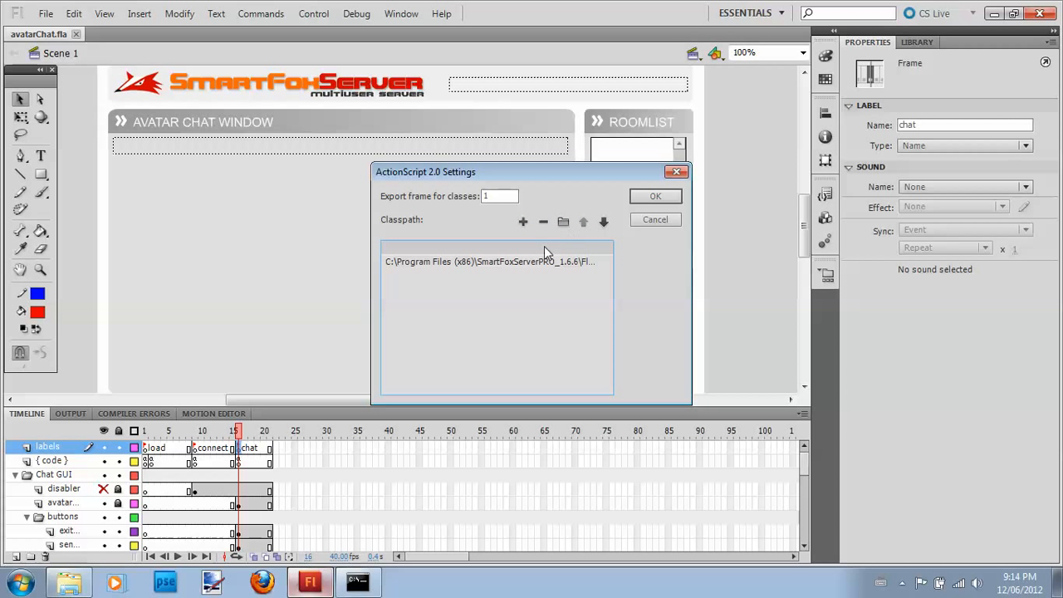
click(563, 222)
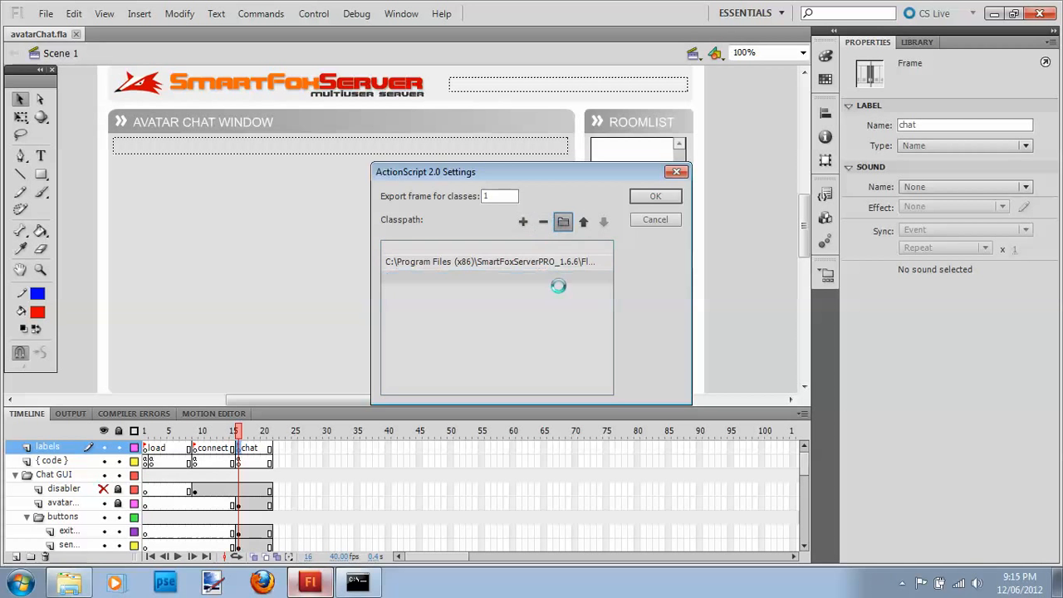
drag(636, 262, 633, 301)
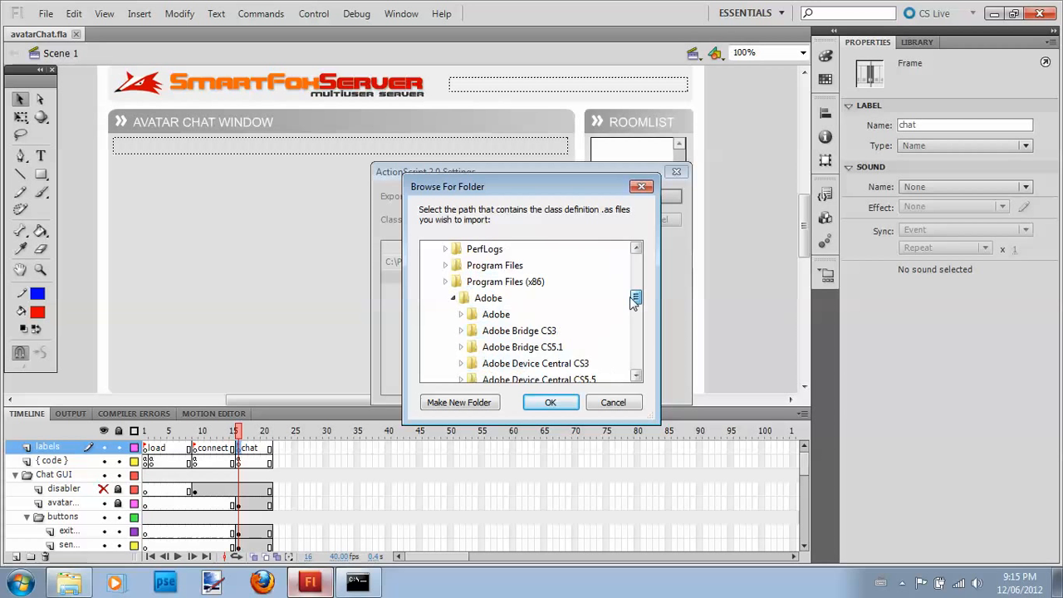
click(453, 297)
click(447, 281)
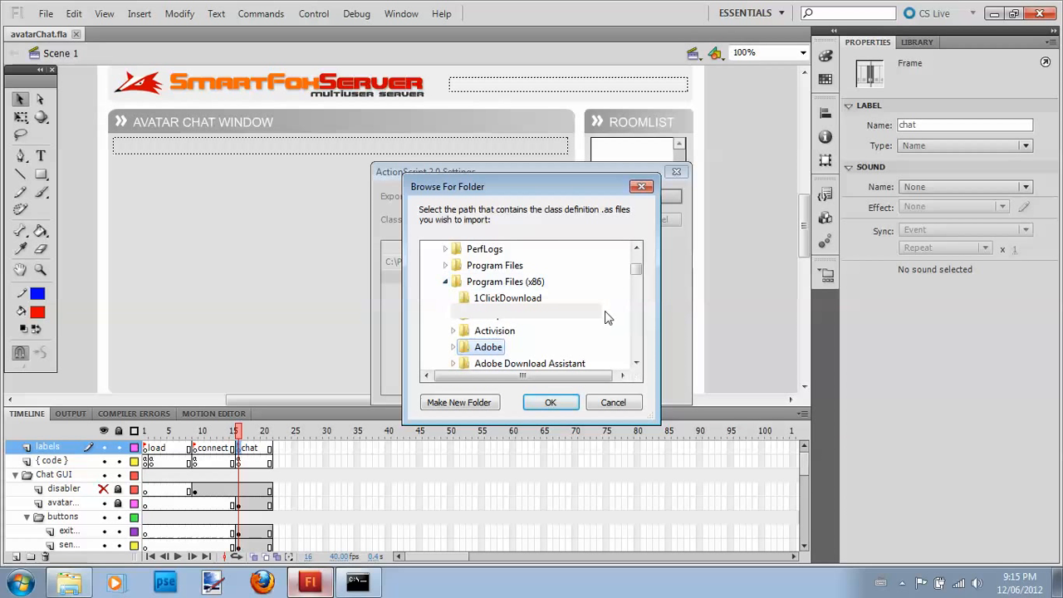
drag(636, 268, 636, 328)
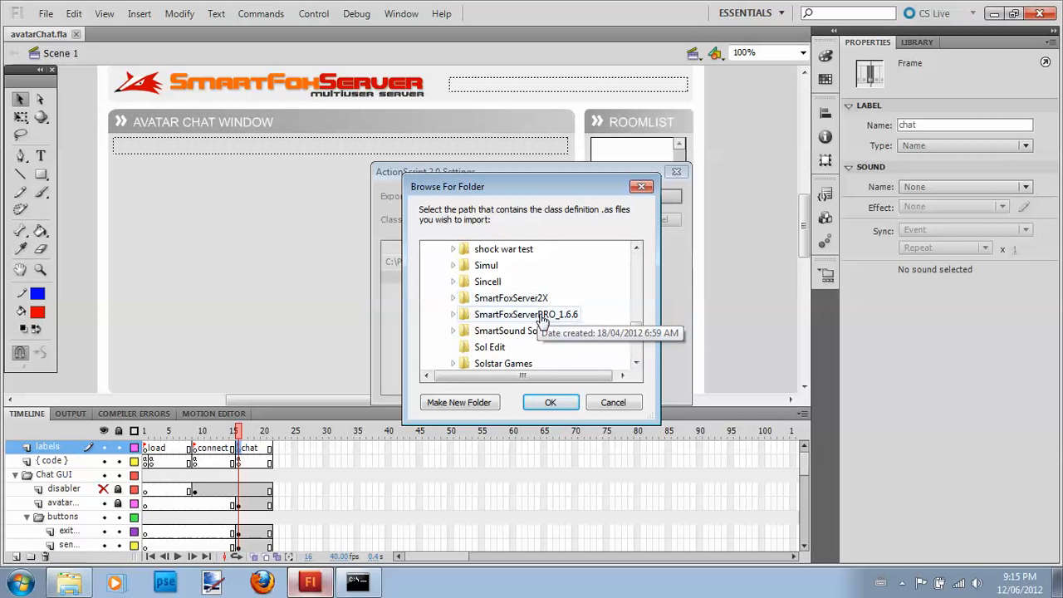
Set the second classpath entry to SmartFoxServerPRO_1.6.6\Flash API\RedBoxClient_AS2 and apply the ActionScript 2.0 settings.
click(555, 318)
click(635, 363)
click(636, 363)
click(636, 363)
click(636, 363)
click(520, 344)
click(639, 362)
click(640, 362)
click(640, 362)
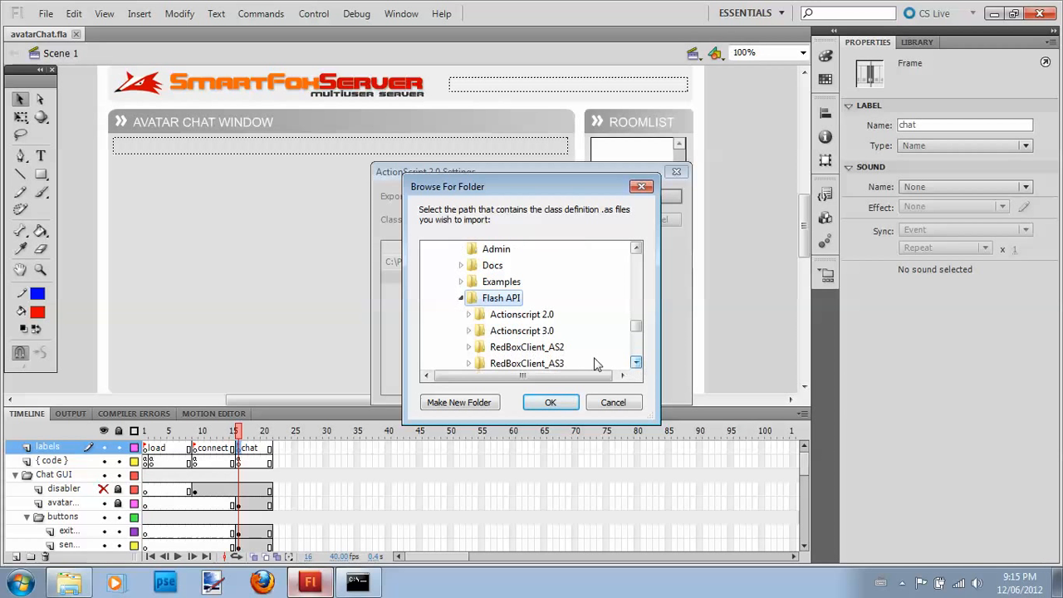
click(505, 347)
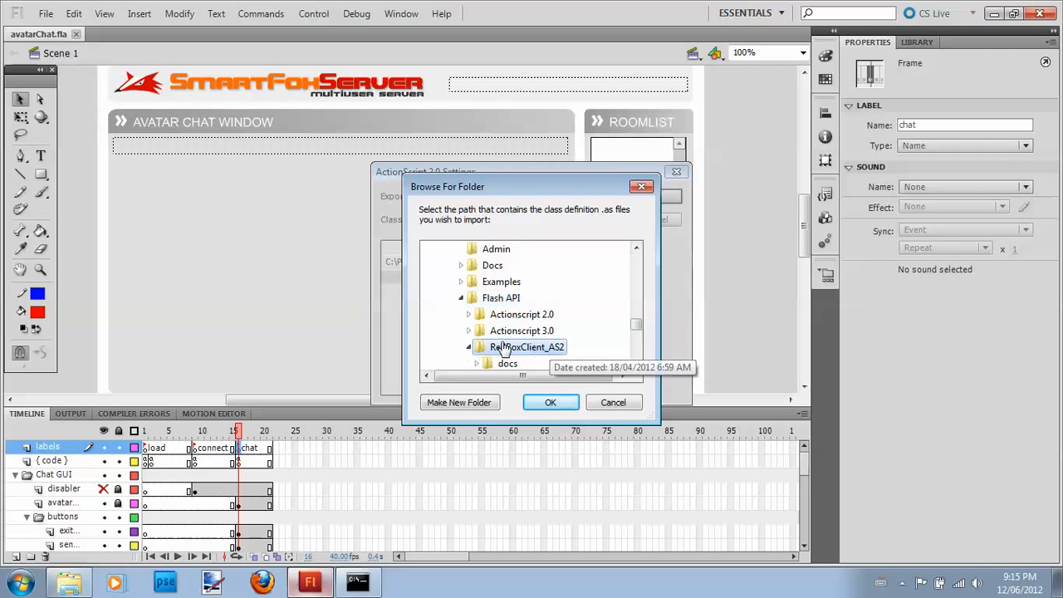
click(551, 402)
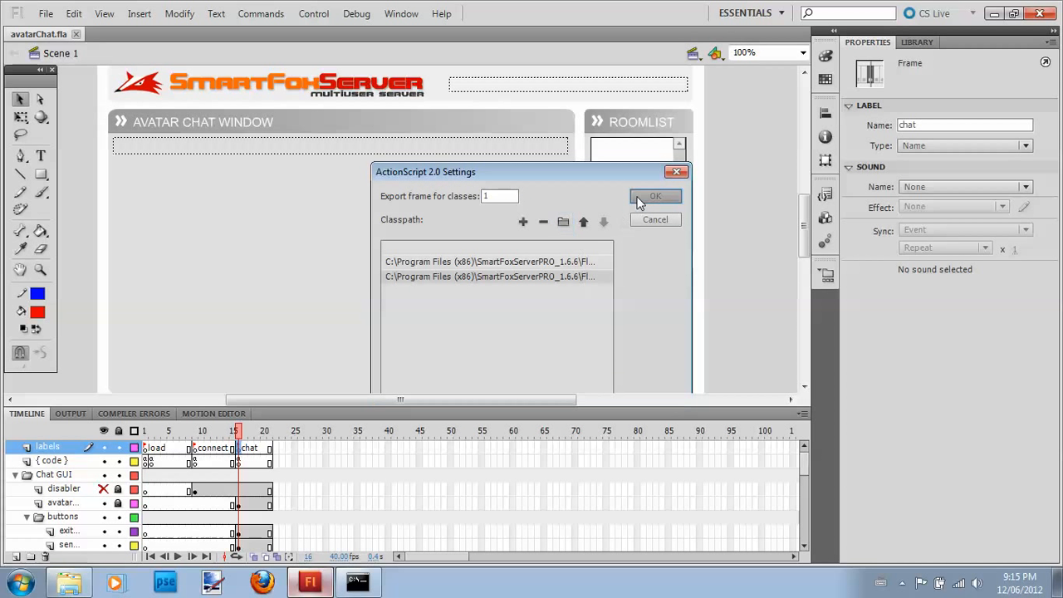
click(638, 199)
click(740, 271)
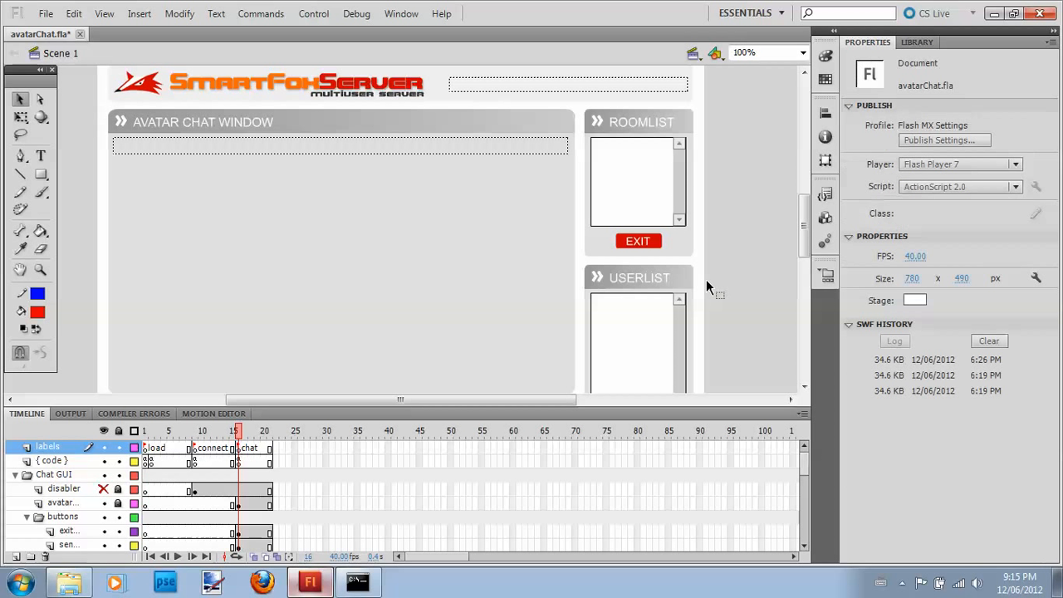
Open the frame 9 script of the { code } layer and examine its server configuration section.
click(402, 13)
click(423, 215)
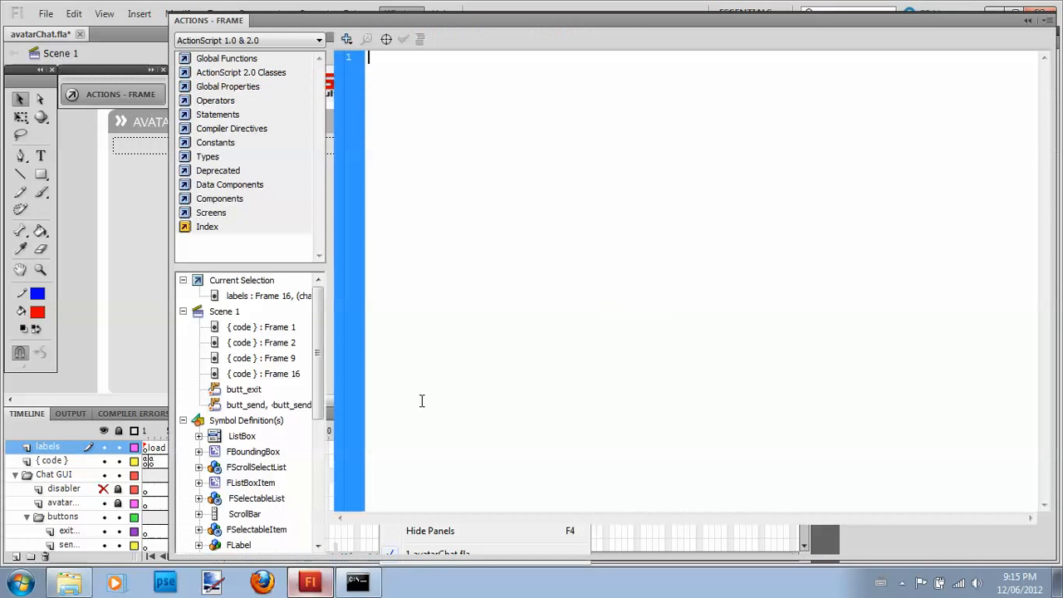
click(277, 373)
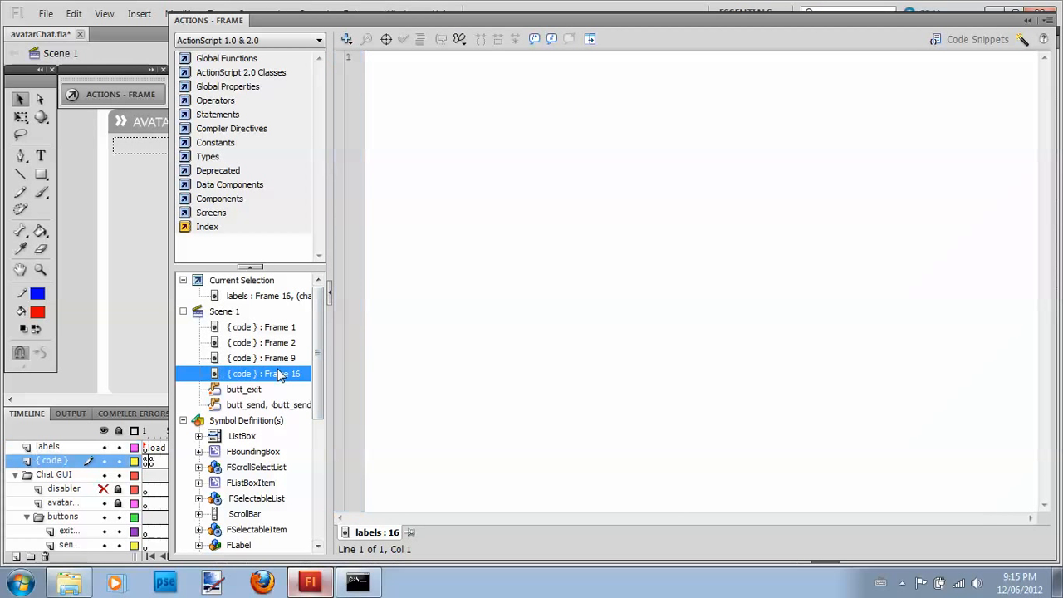
click(278, 358)
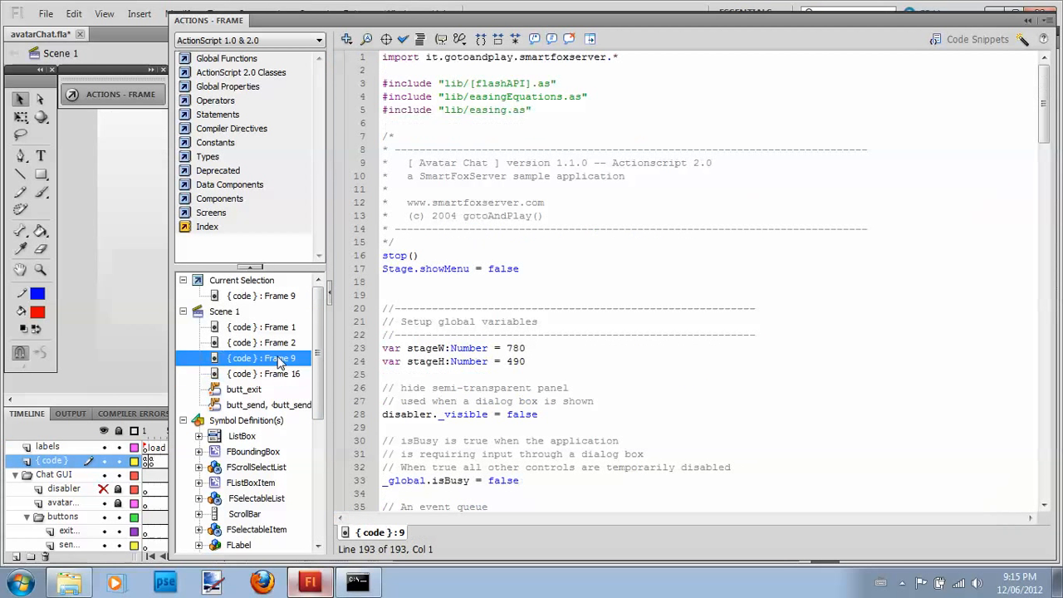
click(532, 279)
scroll(532, 283, down, 8)
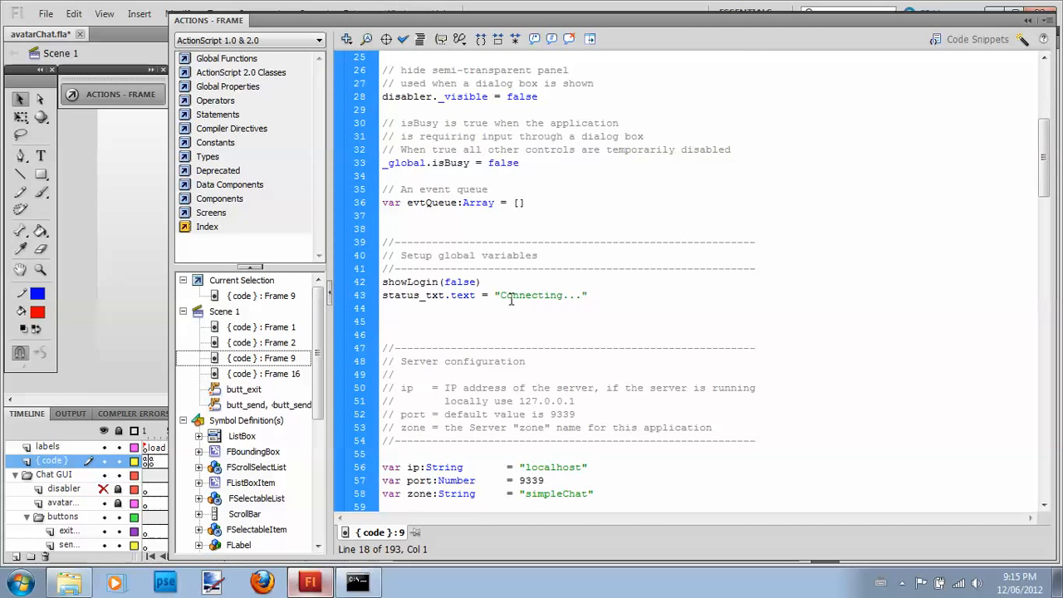
scroll(547, 301, down, 4)
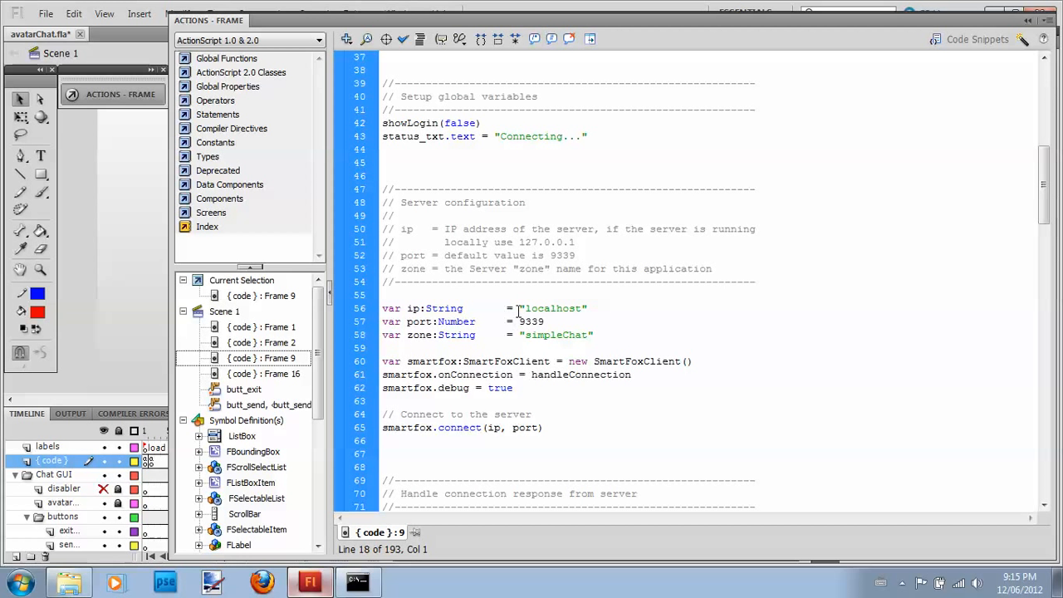
Examine the server IP variable and the connection, login and popup window functions in the frame 9 script, and collapse the script editor.
drag(528, 307, 586, 308)
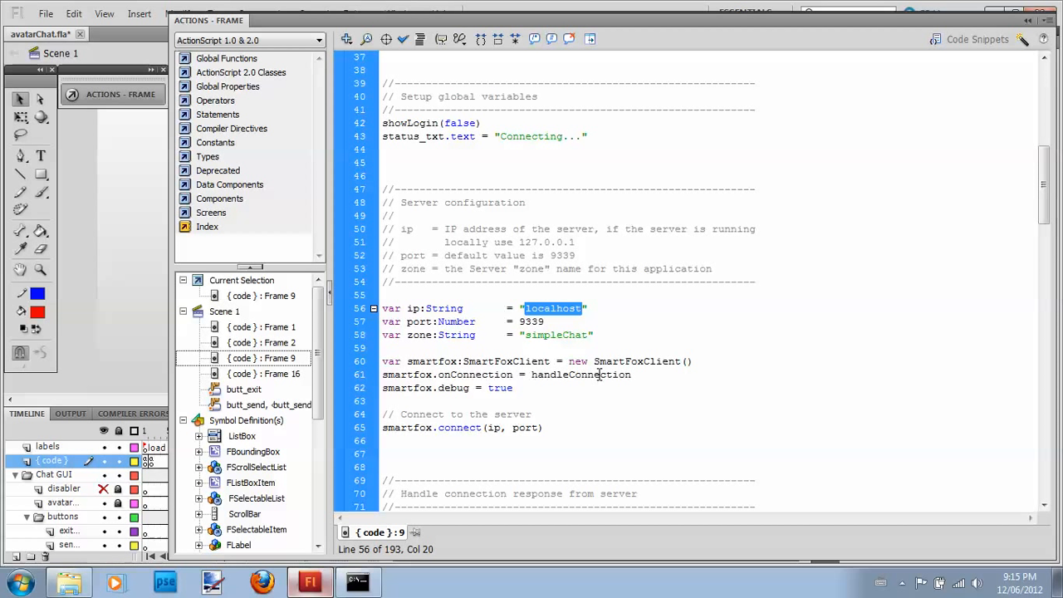
click(577, 310)
scroll(583, 324, down, 13)
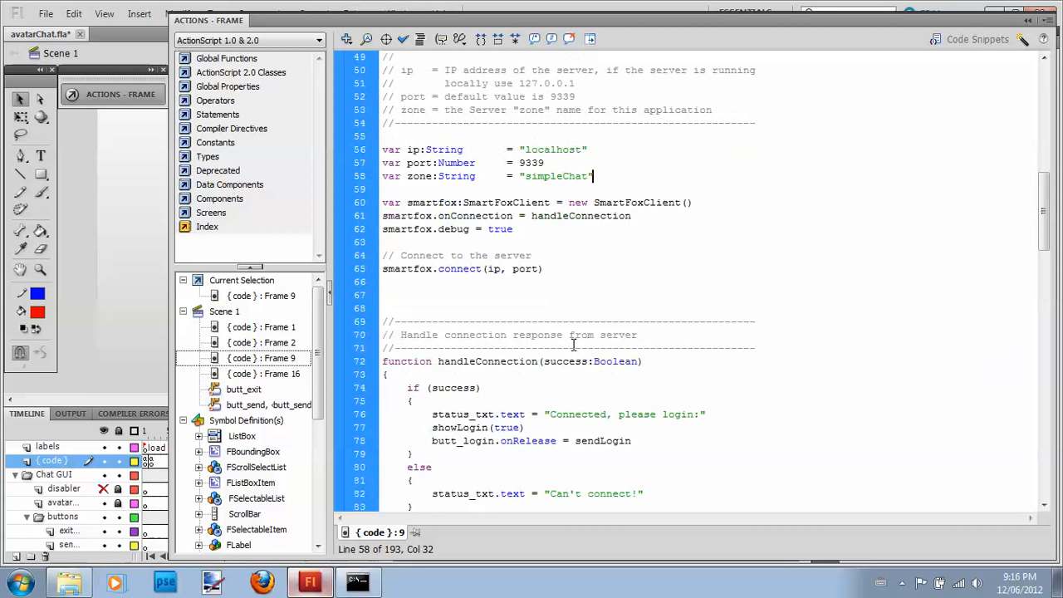
scroll(569, 348, down, 17)
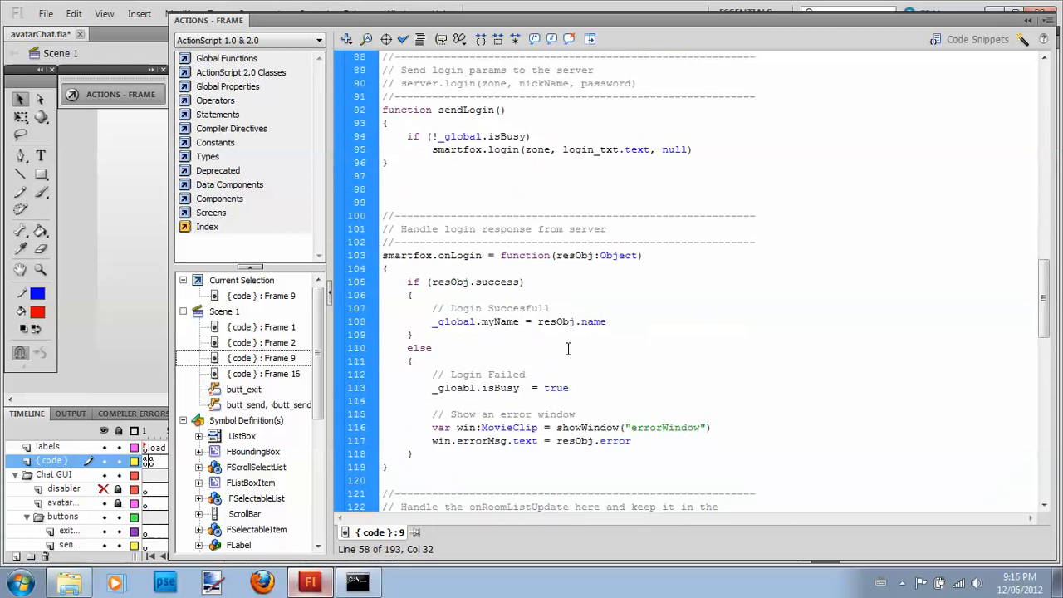
scroll(567, 348, down, 11)
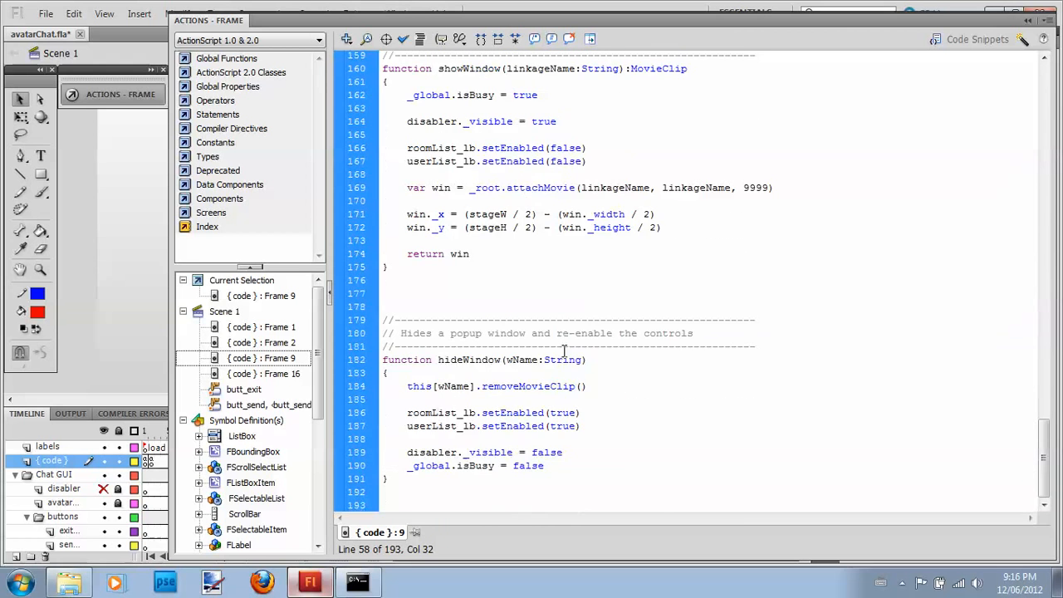
scroll(484, 464, up, 20)
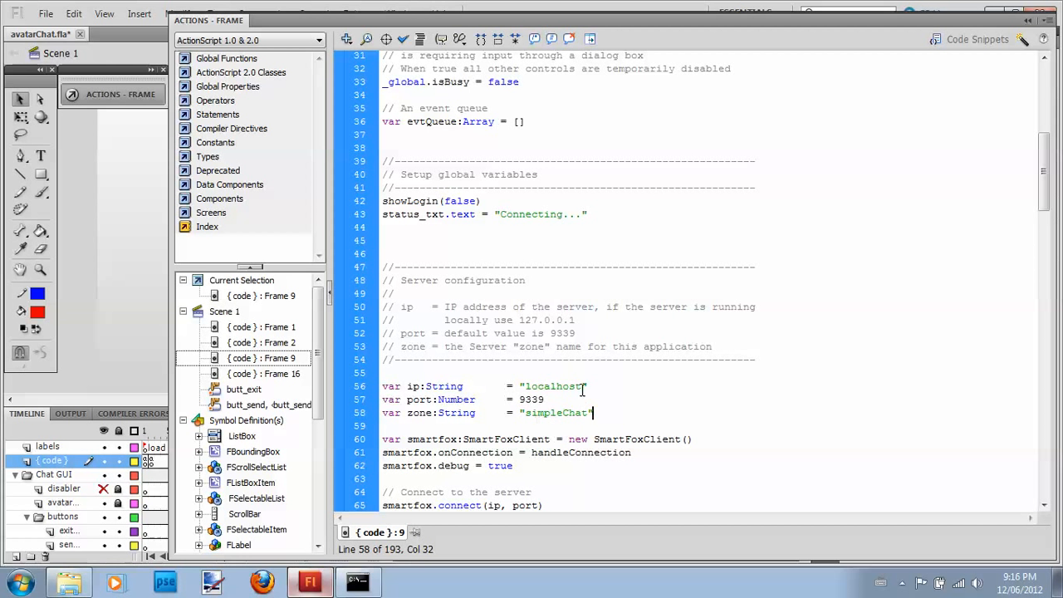
drag(581, 386, 530, 386)
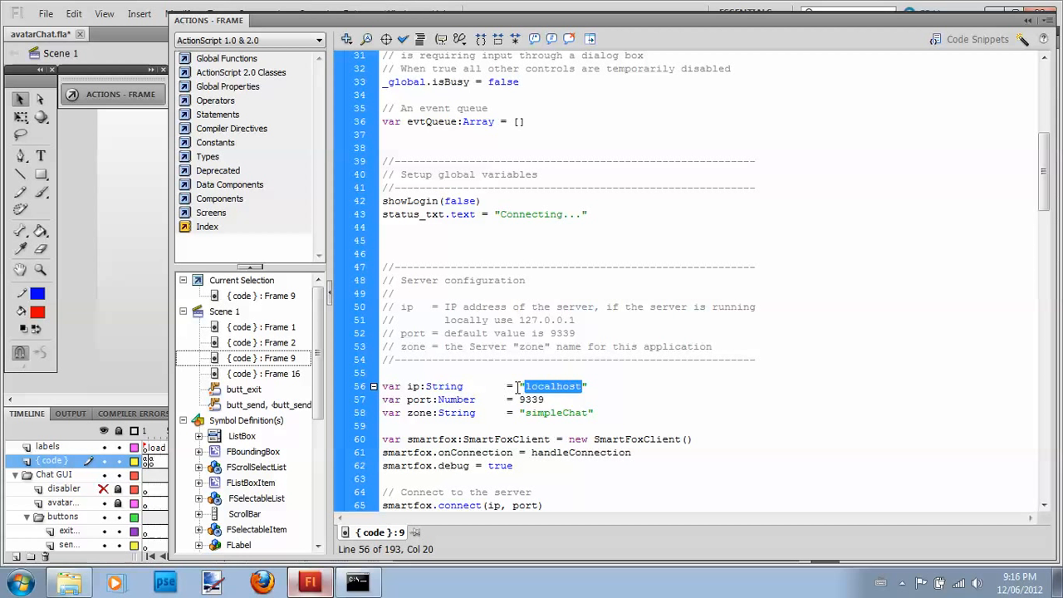
click(583, 387)
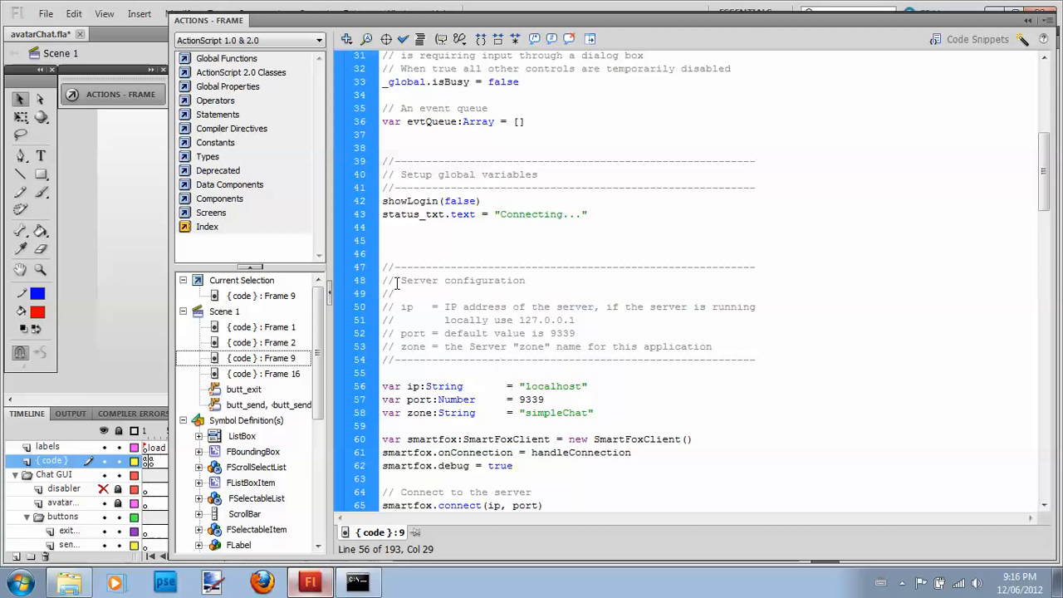
click(1028, 21)
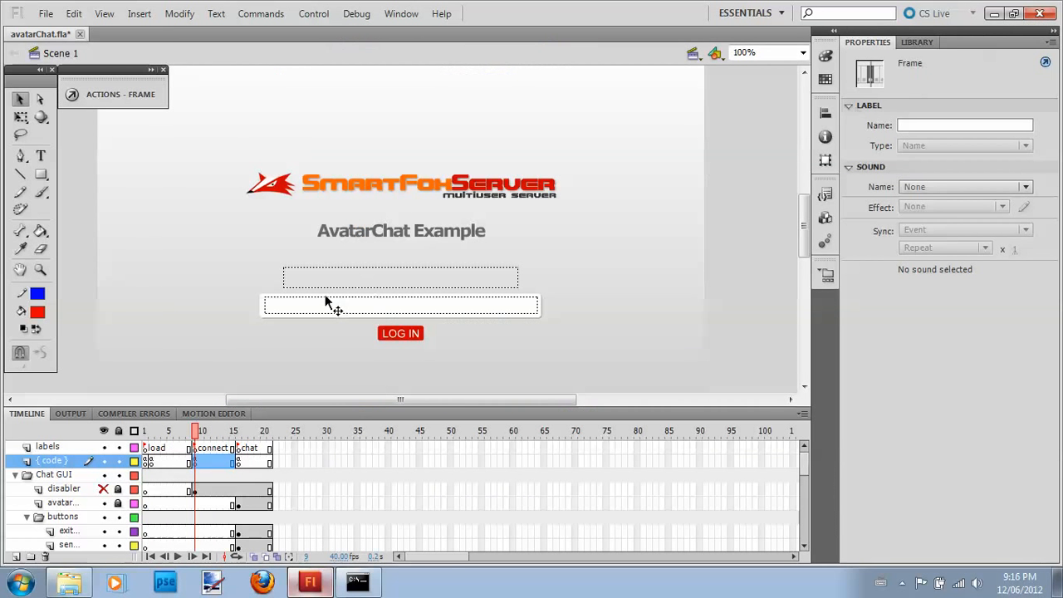
Return to the connect frame on the labels layer, test the avatarChat movie and close the test window.
click(84, 164)
click(106, 162)
click(755, 217)
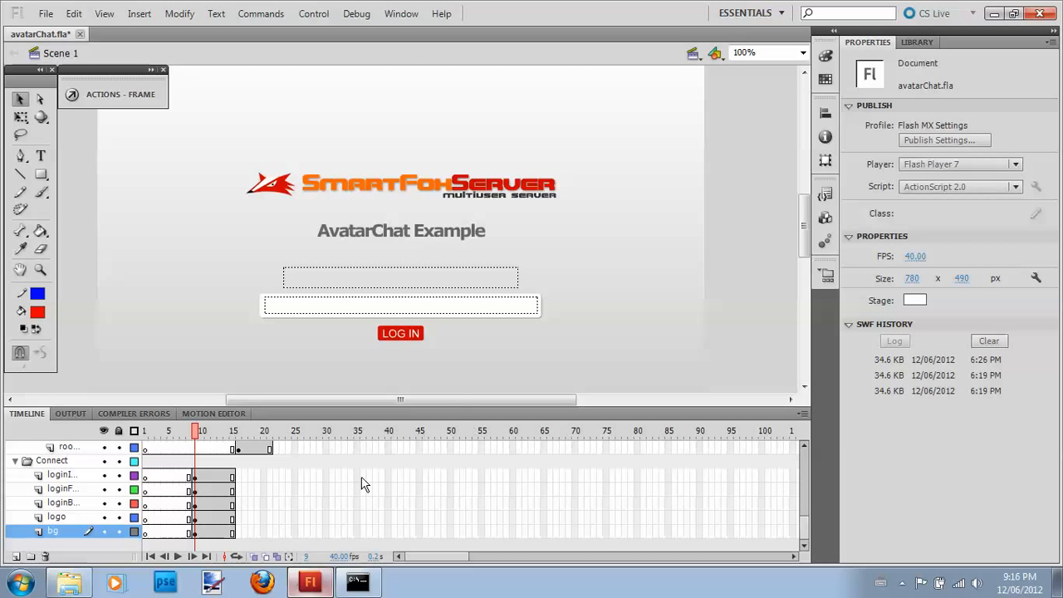
click(147, 449)
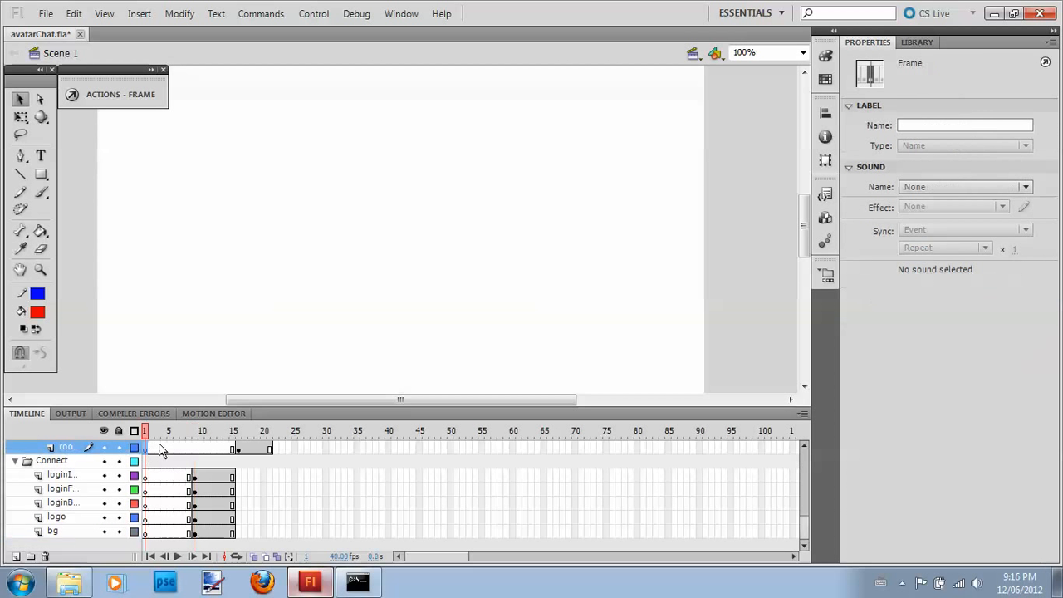
drag(808, 521, 798, 450)
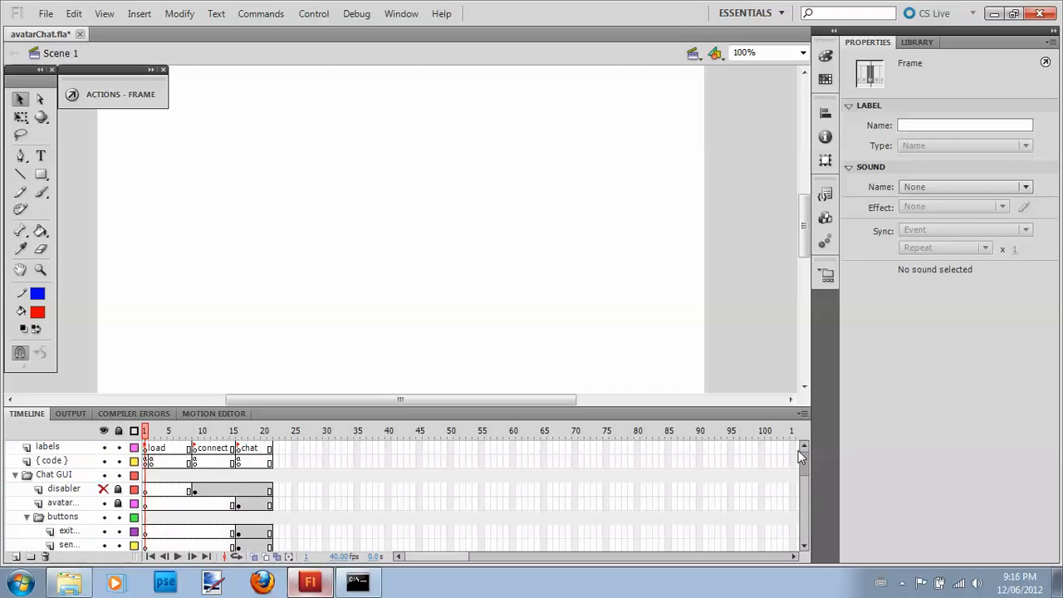
click(148, 450)
click(194, 448)
key(ctrl+Return)
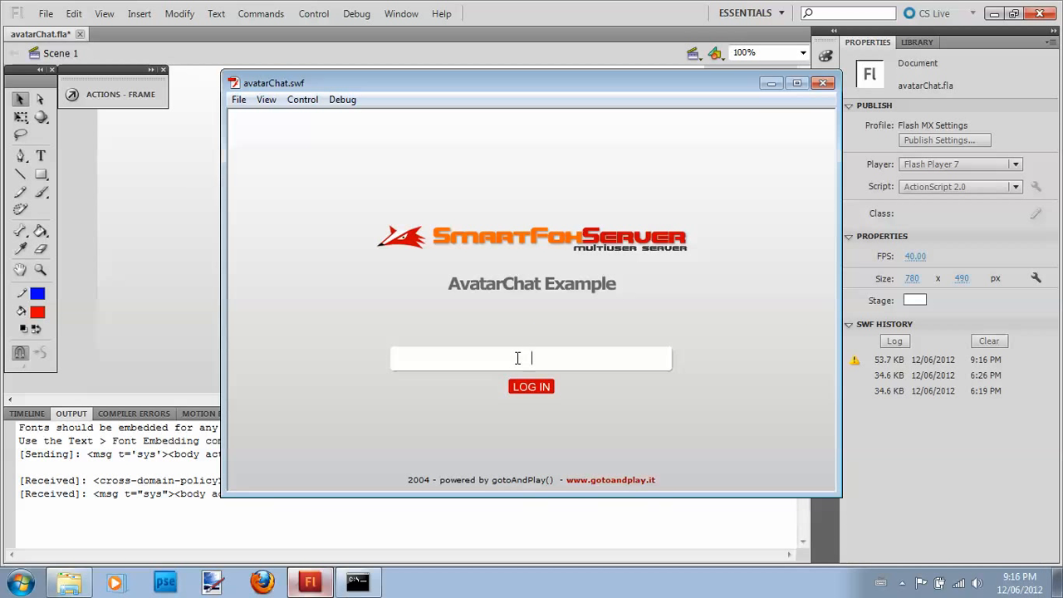
click(823, 83)
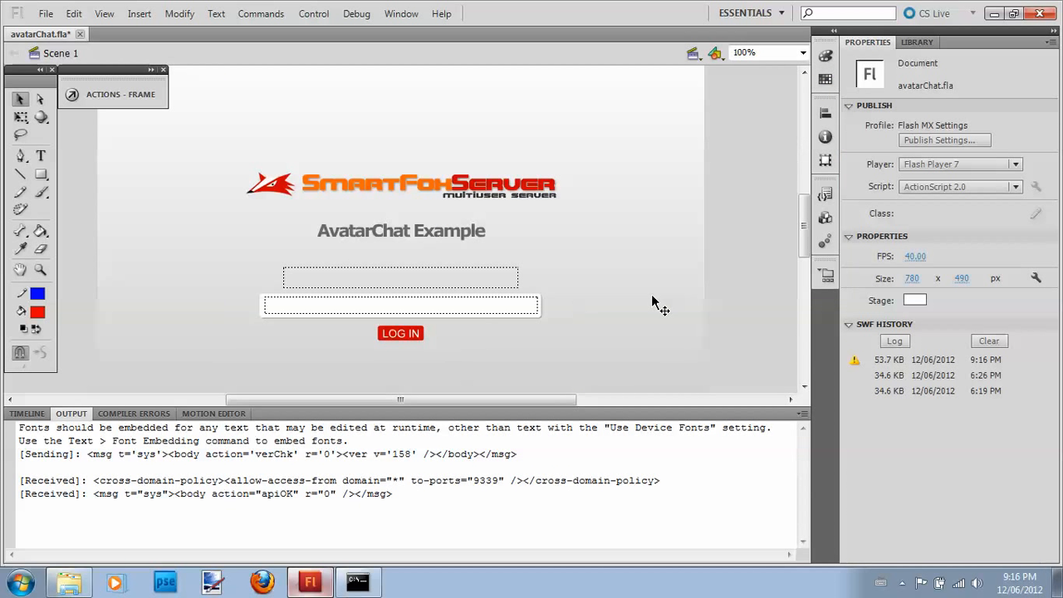
Open the font embedding options for the login_txt input field.
click(491, 313)
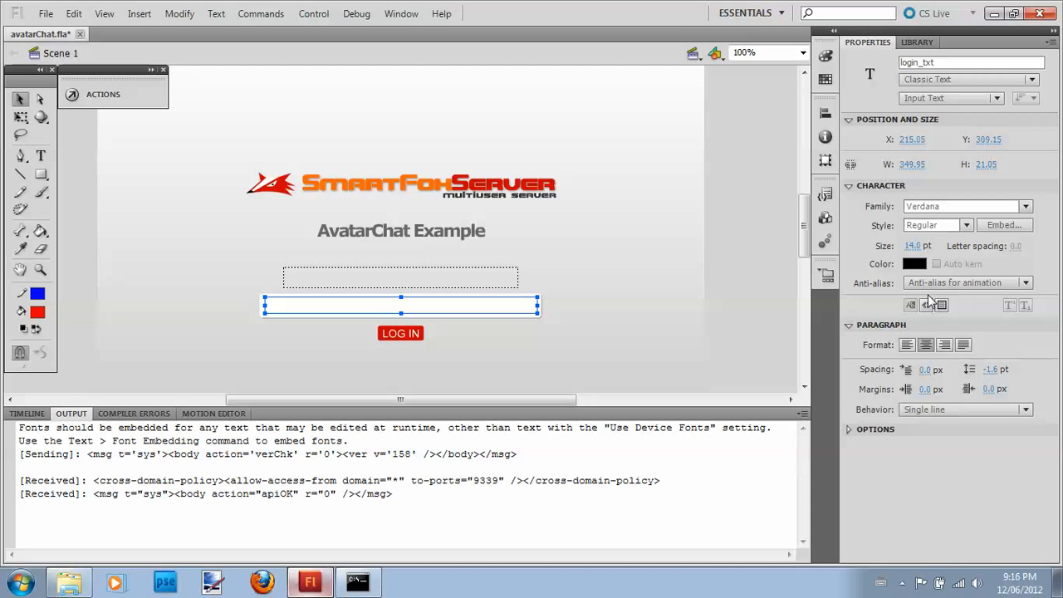
click(1008, 229)
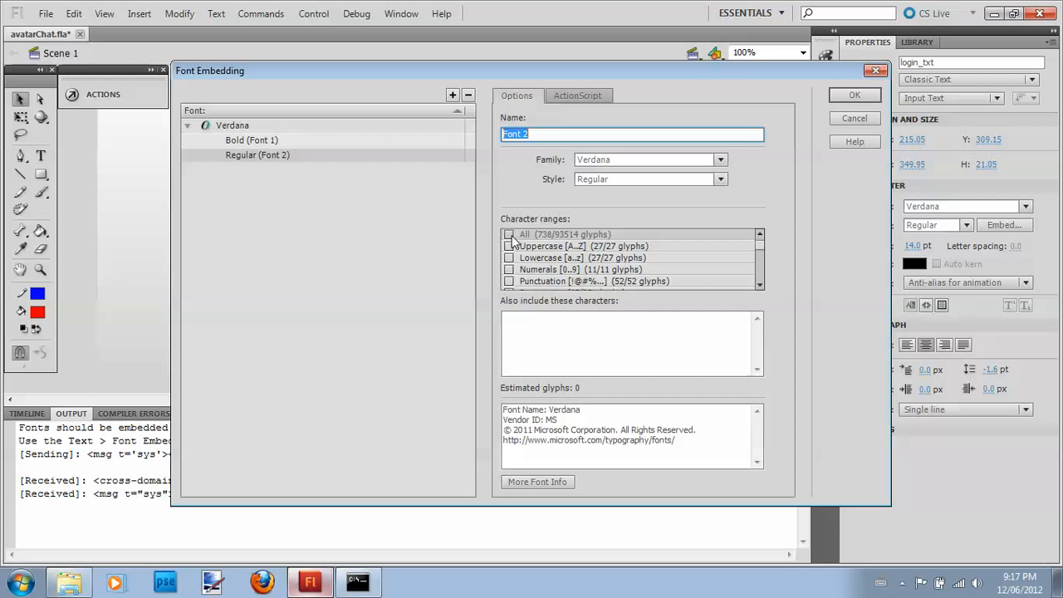
click(552, 135)
text(ffffff)
key(BackSpace)
key(BackSpace)
key(BackSpace)
key(BackSpace)
Embed the All, Uppercase, Lowercase, Numerals and Punctuation character ranges for Verdana Regular and apply the font embedding.
click(510, 236)
click(509, 247)
click(509, 258)
click(509, 270)
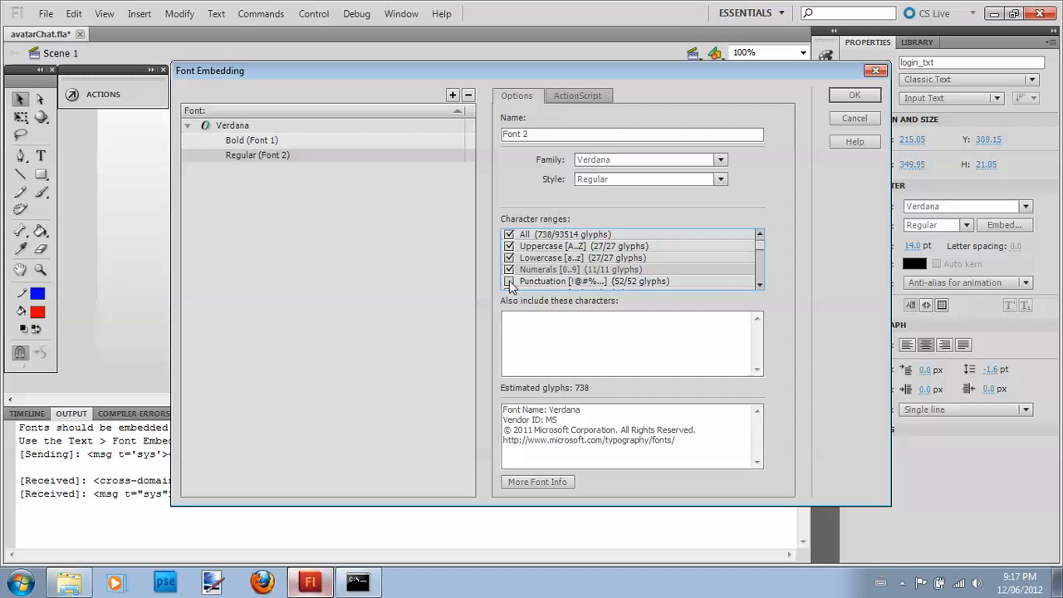
click(509, 281)
click(760, 286)
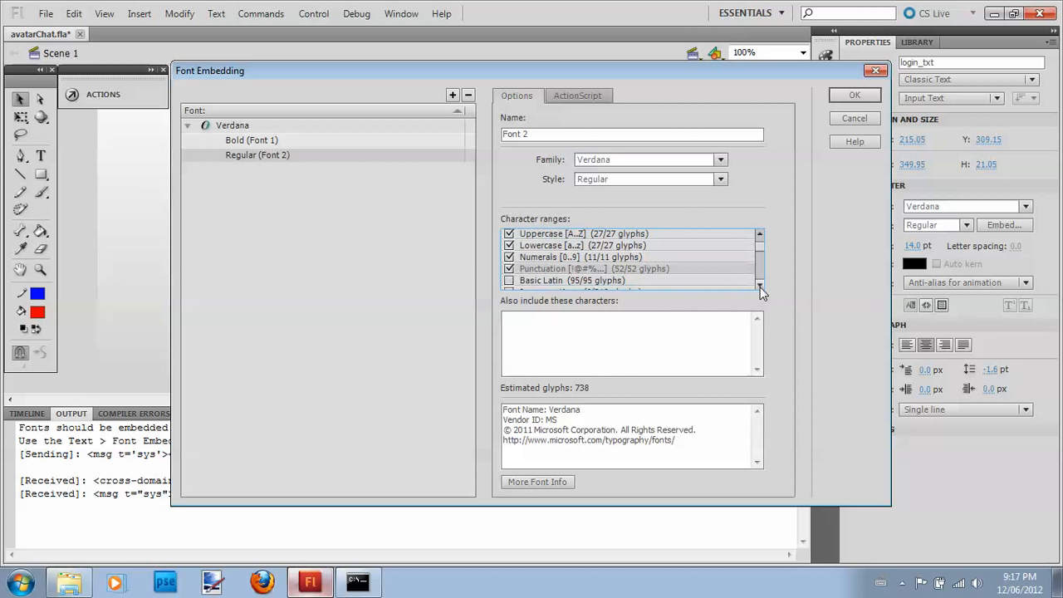
click(761, 286)
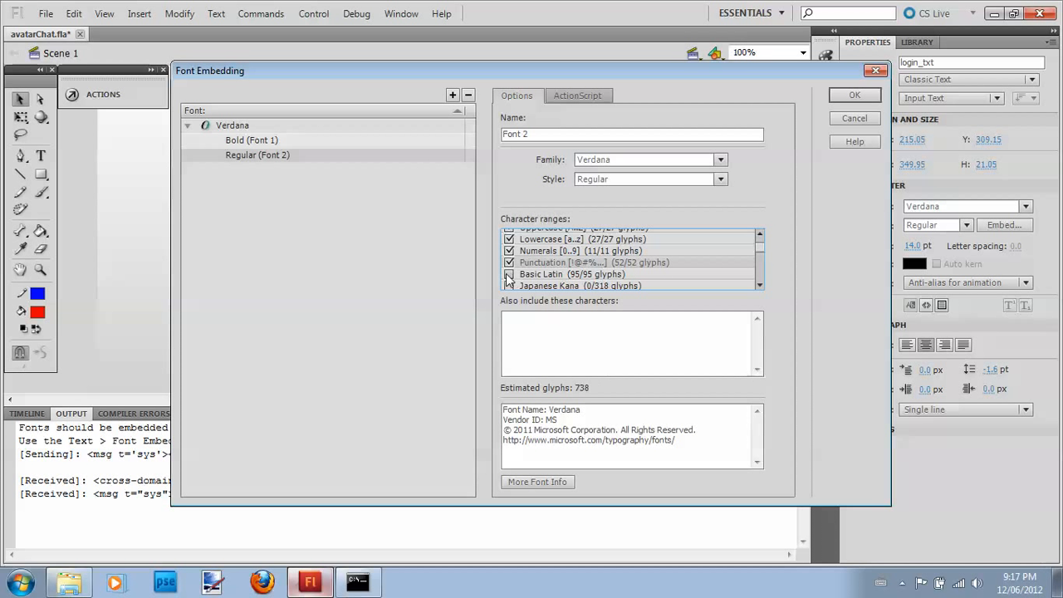
scroll(757, 258, down, 3)
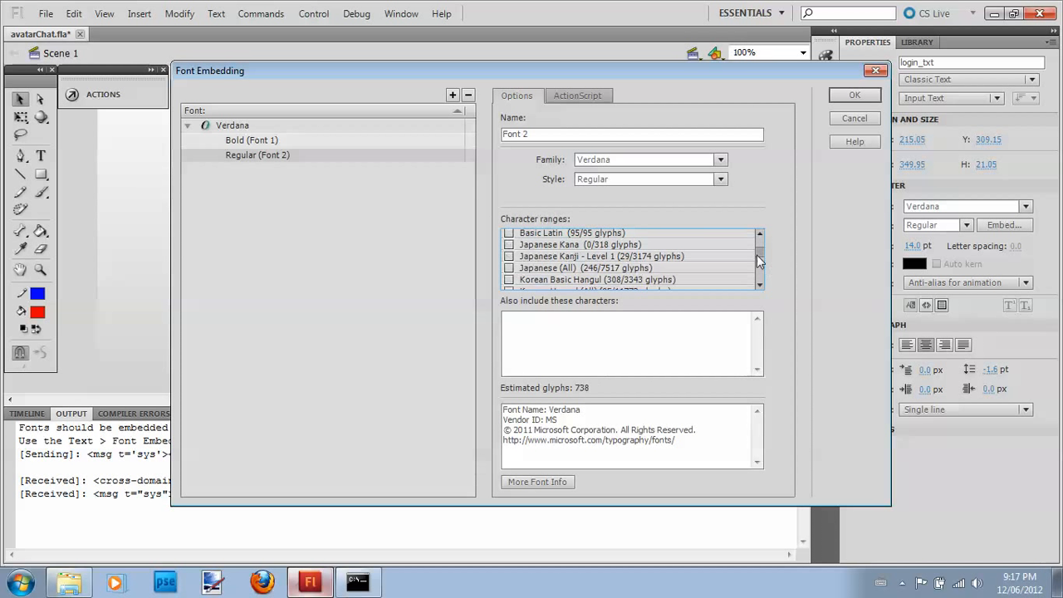
drag(759, 235, 759, 235)
click(865, 95)
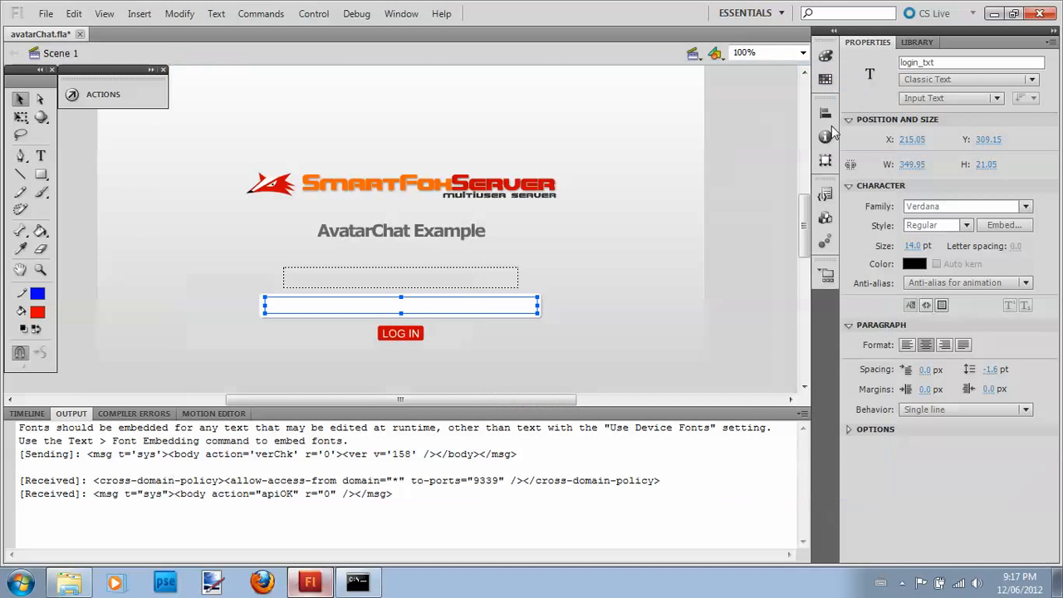
Check the font embedding options of the status_txt dynamic text field above the login box without changing them.
click(356, 291)
click(399, 305)
click(670, 285)
click(465, 280)
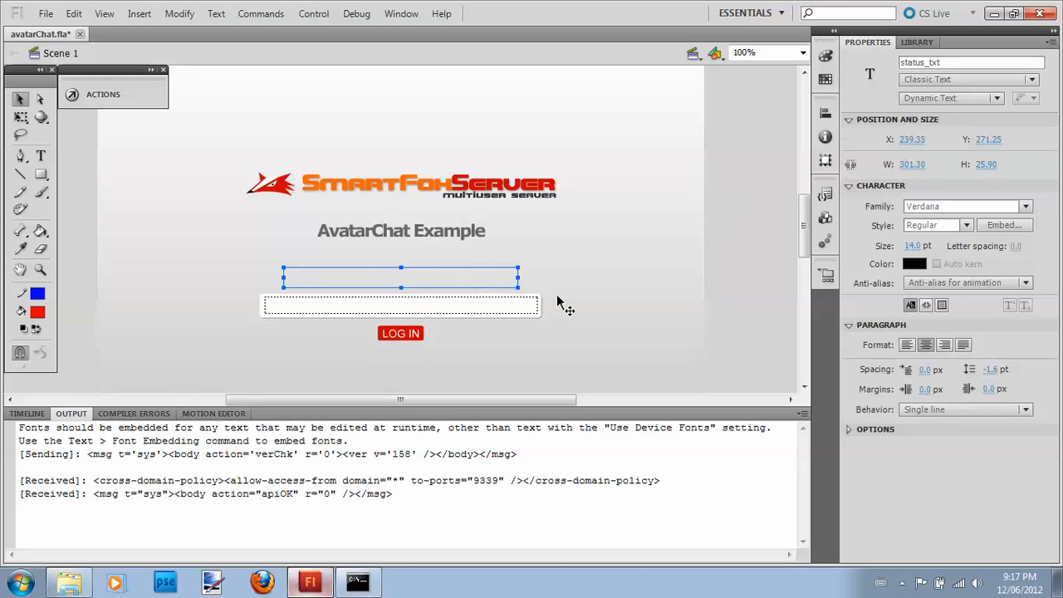
click(996, 228)
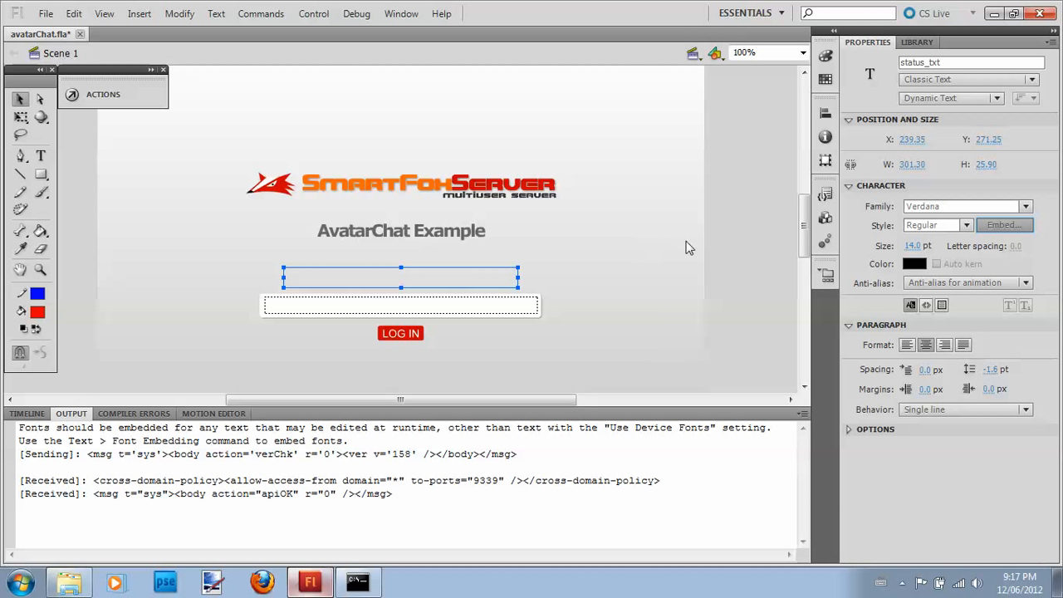
click(1005, 227)
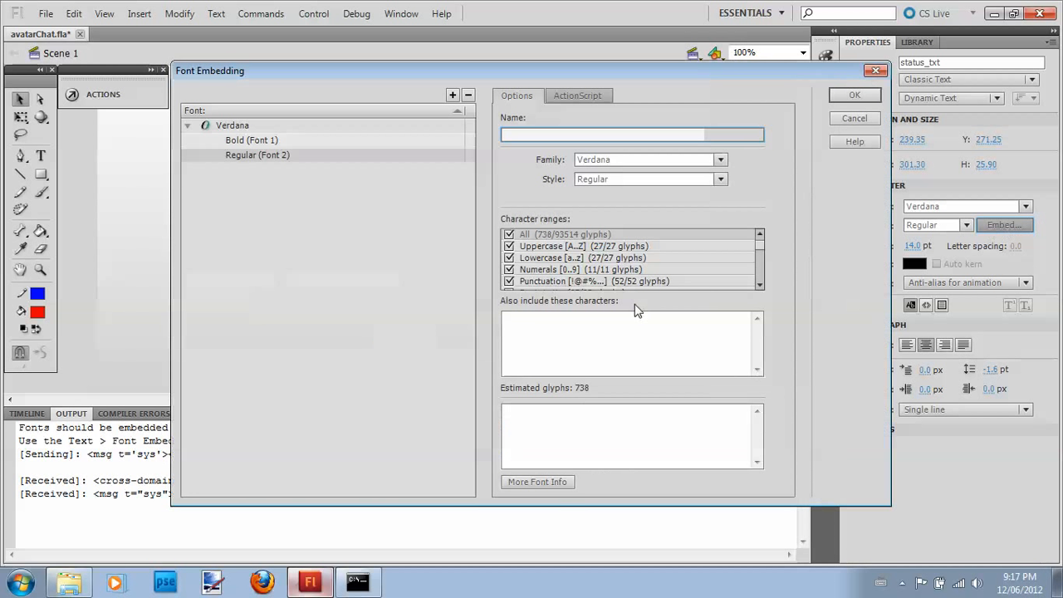
click(855, 119)
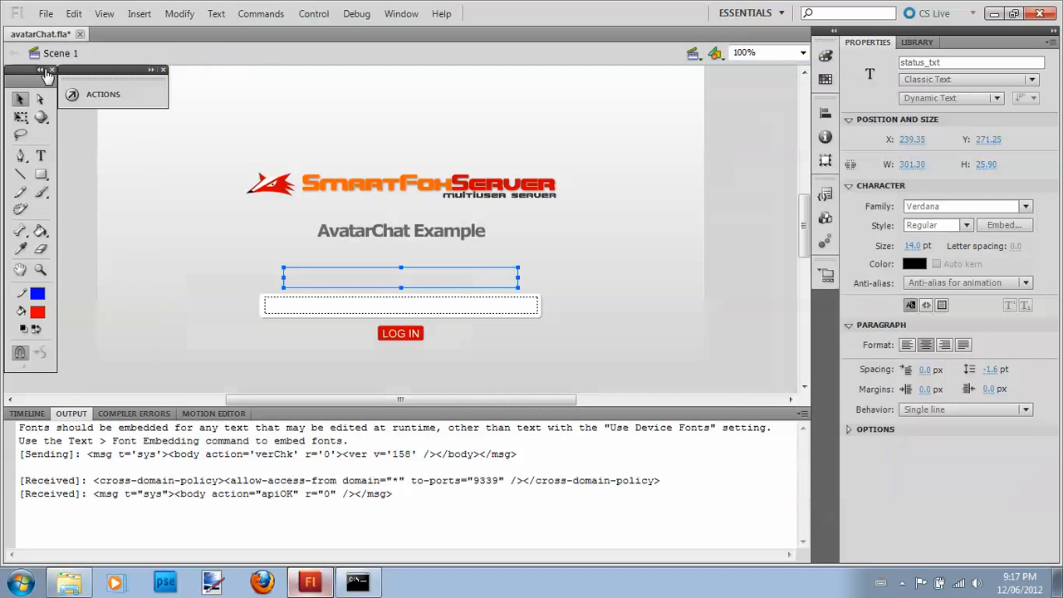
Save avatarChat.fla and test the movie, logging in to the chat as dsa.
click(46, 14)
click(70, 139)
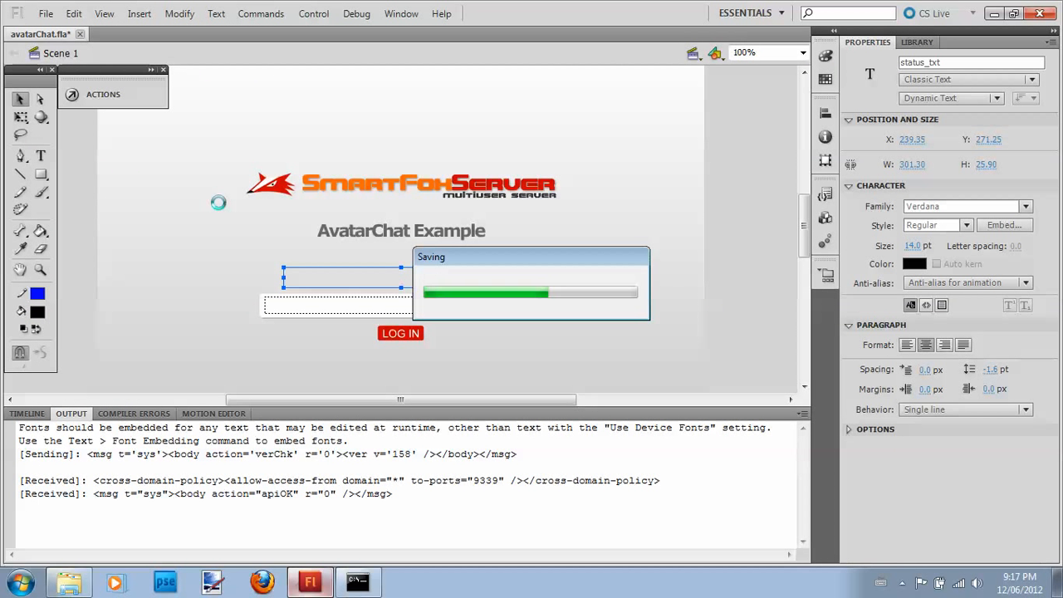
key(ctrl+Return)
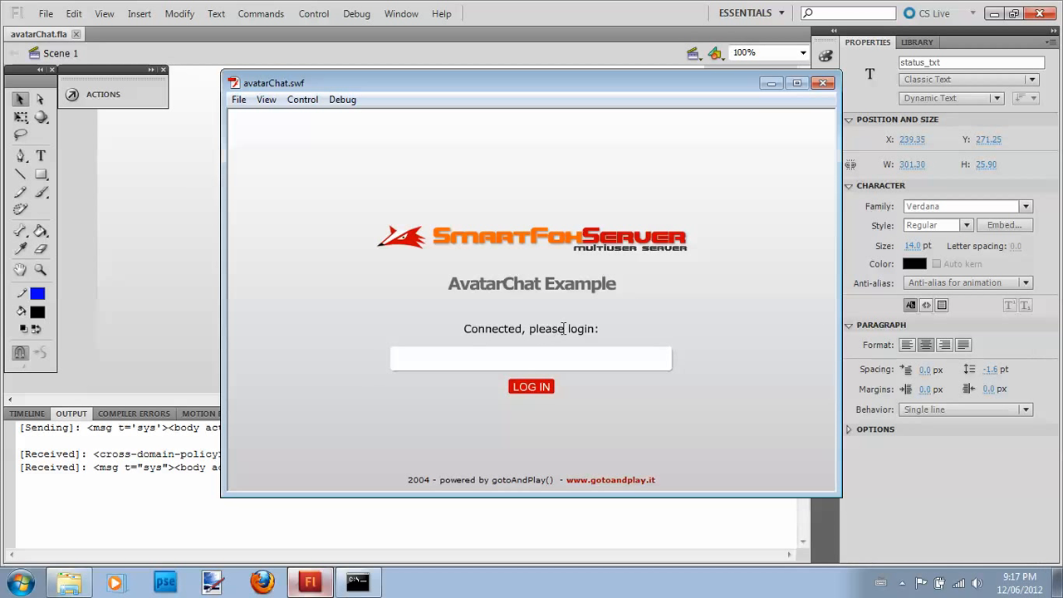
click(536, 361)
click(540, 389)
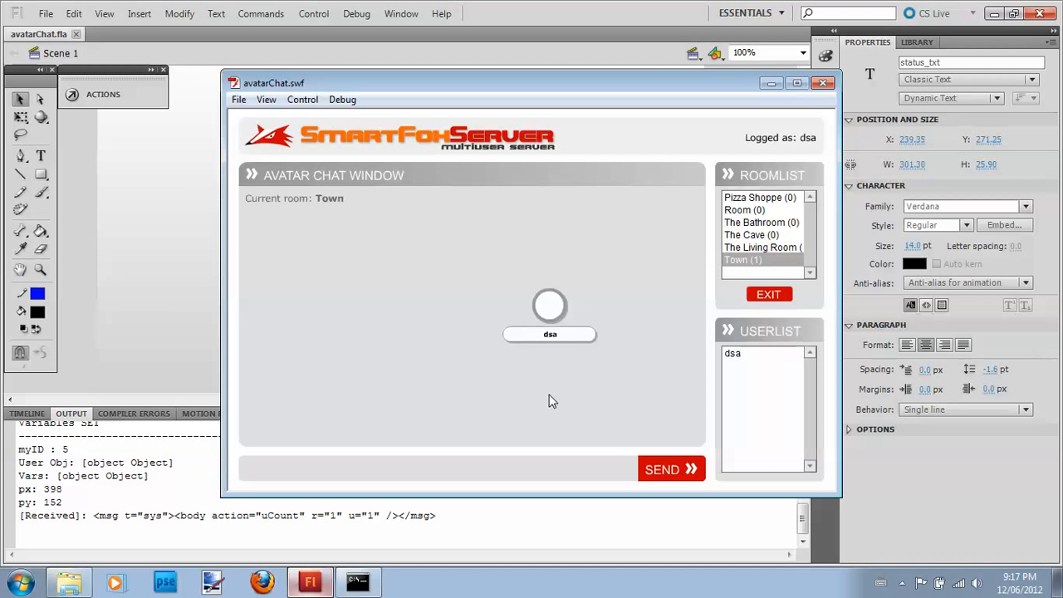
Move the dsa avatar to several different spots around the Town room.
click(515, 449)
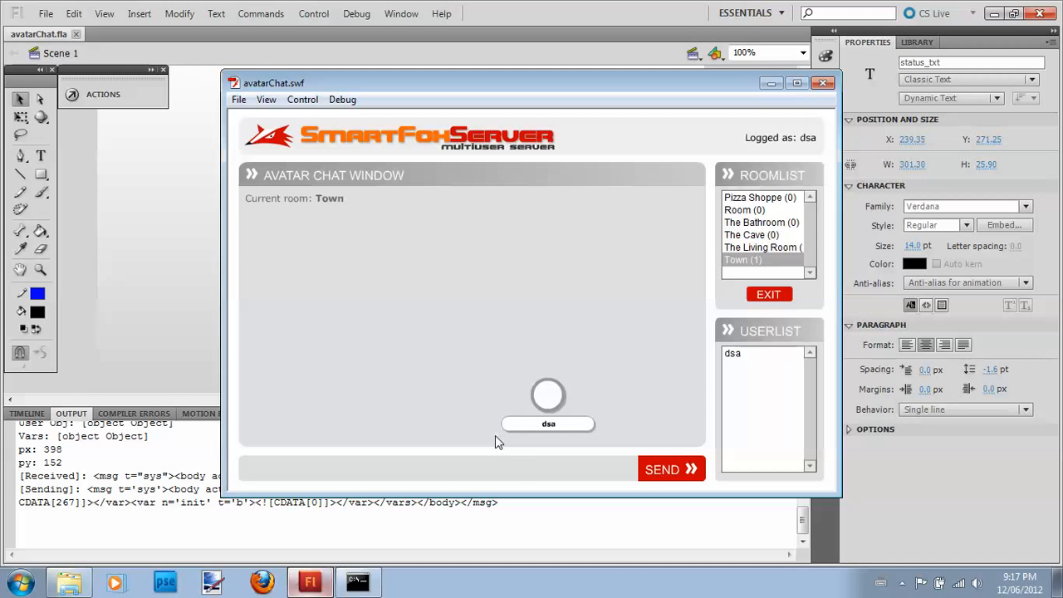
click(444, 419)
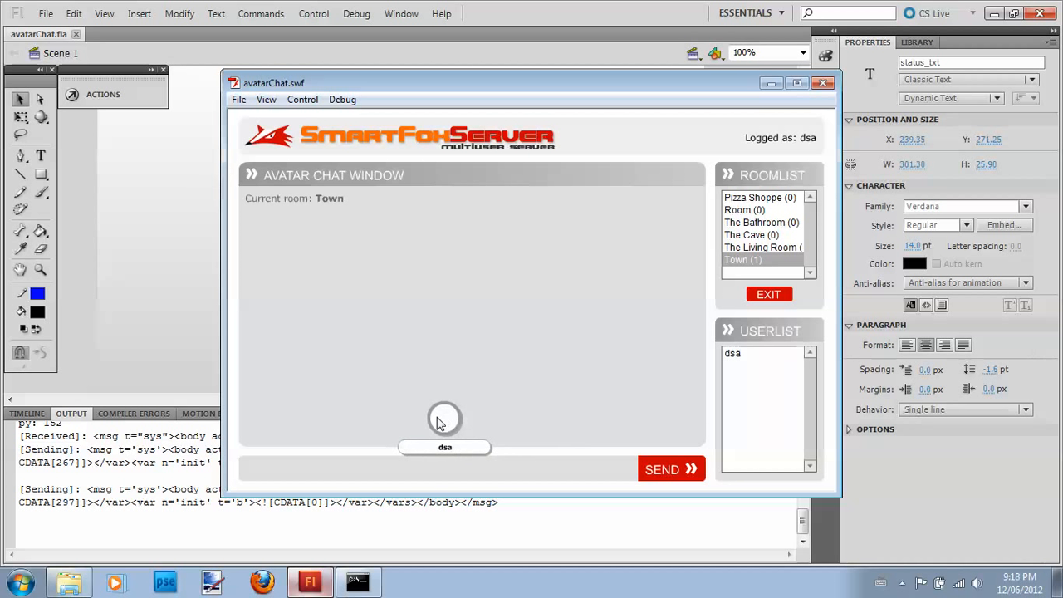
click(513, 394)
click(354, 275)
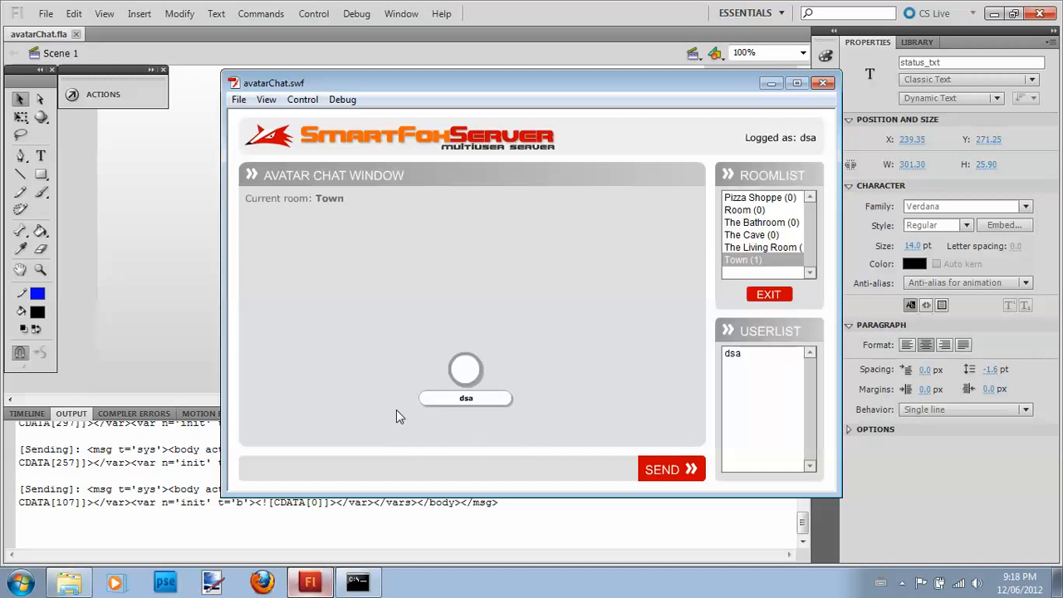
click(416, 465)
click(343, 243)
click(450, 299)
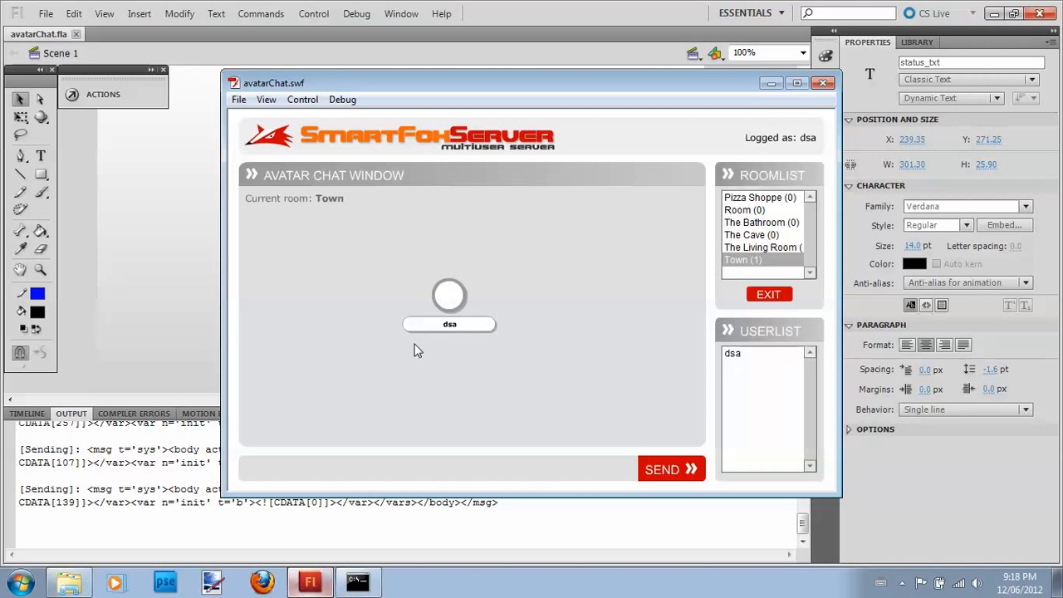
click(294, 355)
Send the chat message "Hey!", dismiss the administrator message and close the movie test.
click(357, 472)
text(Hey!)
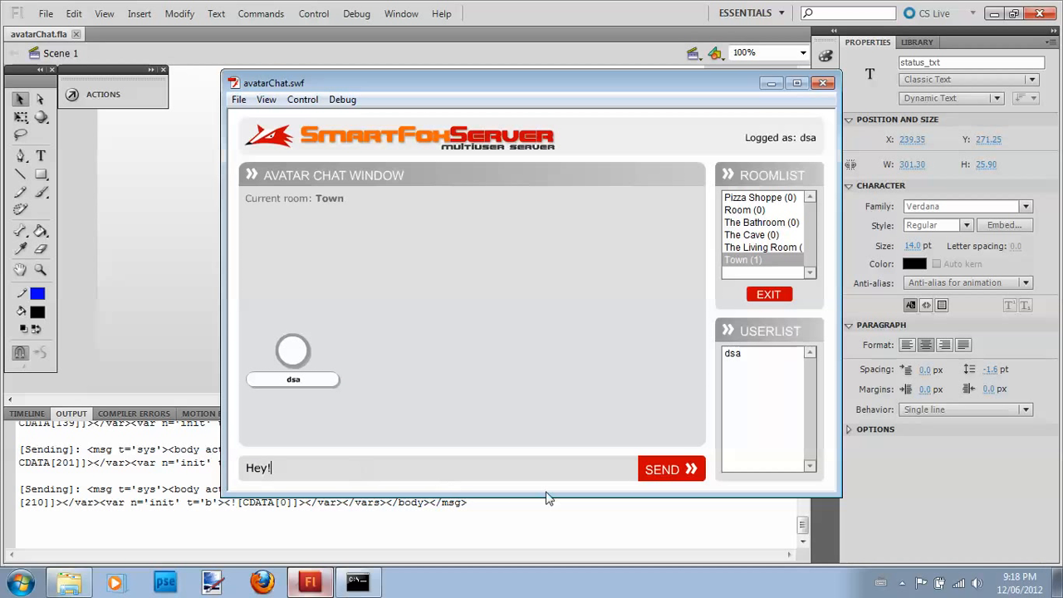
click(653, 478)
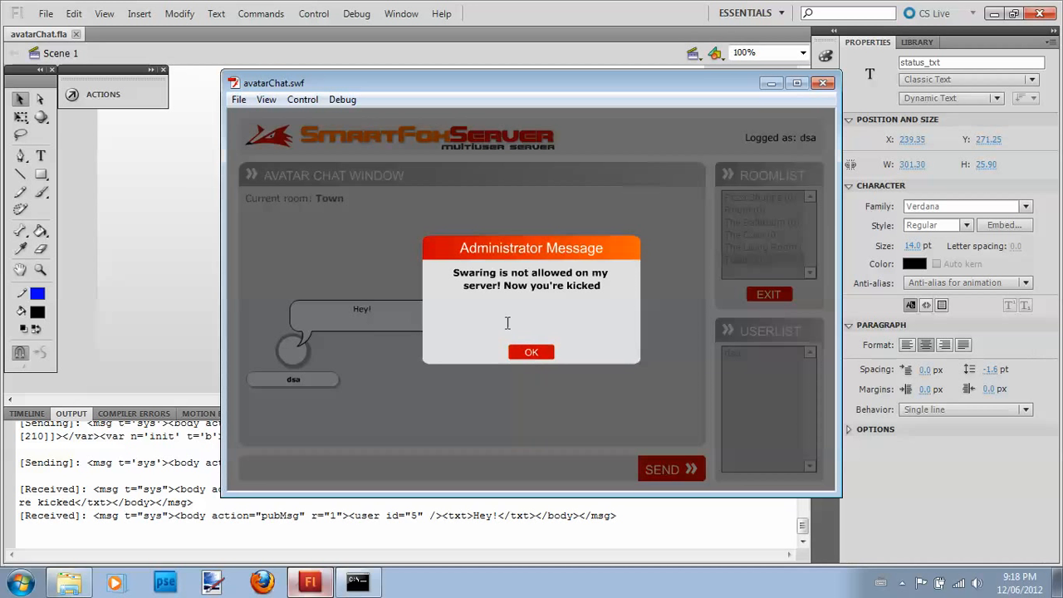
click(531, 353)
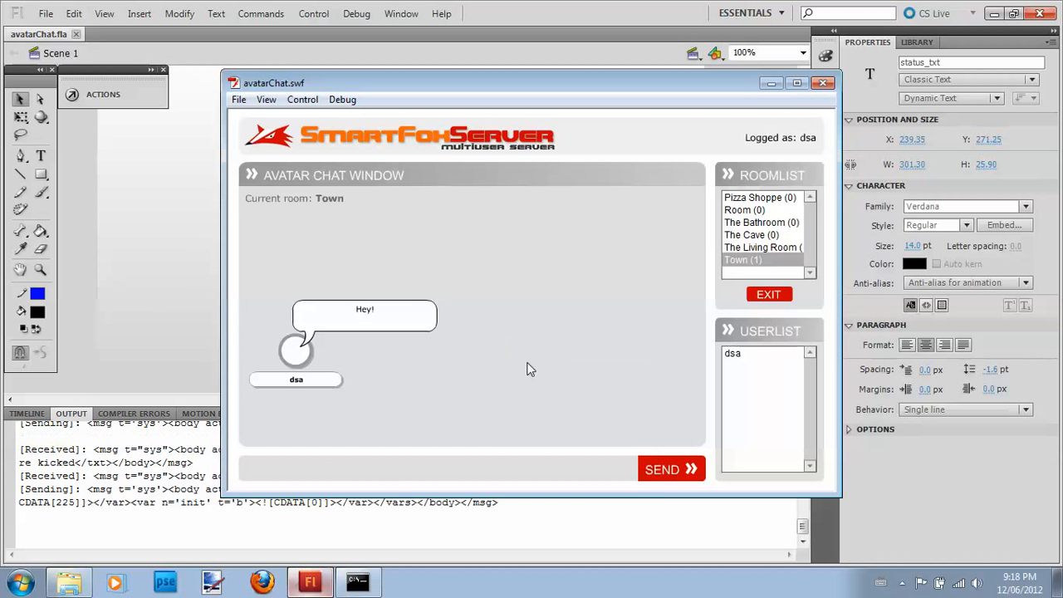
click(558, 247)
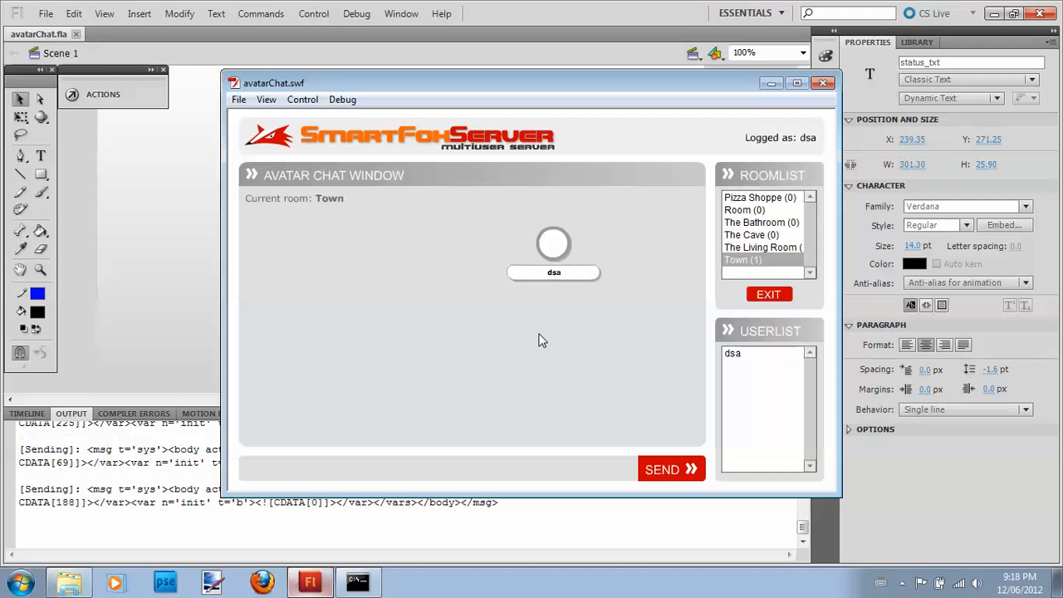
click(818, 87)
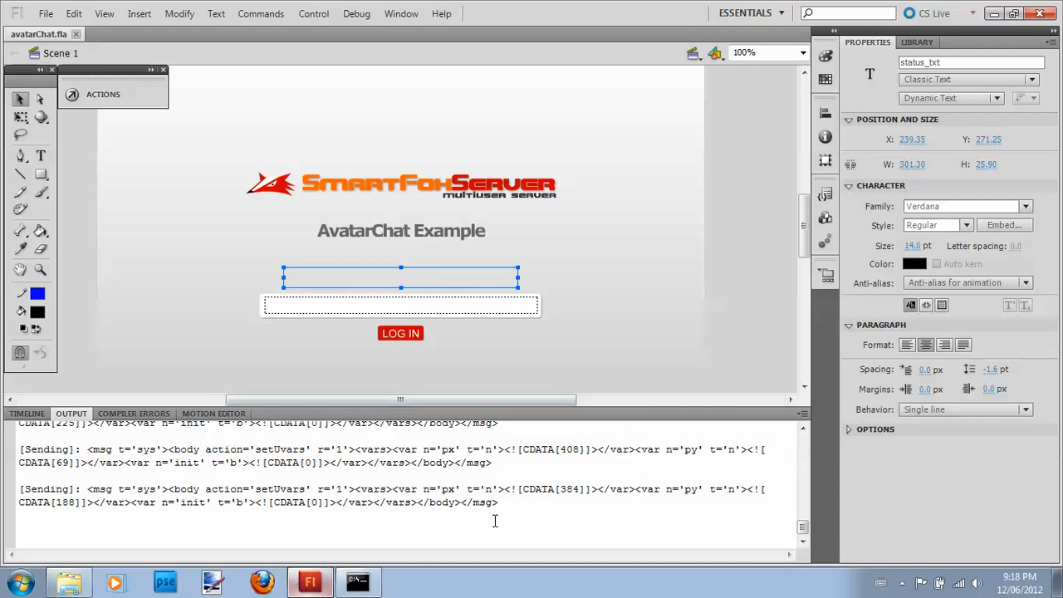
Shut down the SmartFoxServer console and test the movie with the server stopped, closing the test window.
click(358, 581)
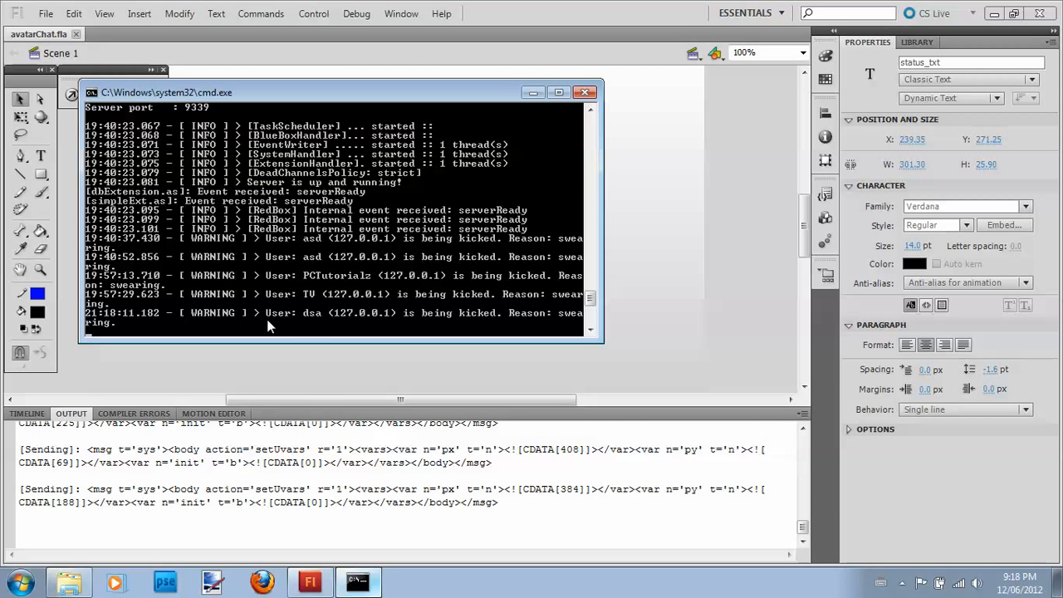
click(586, 92)
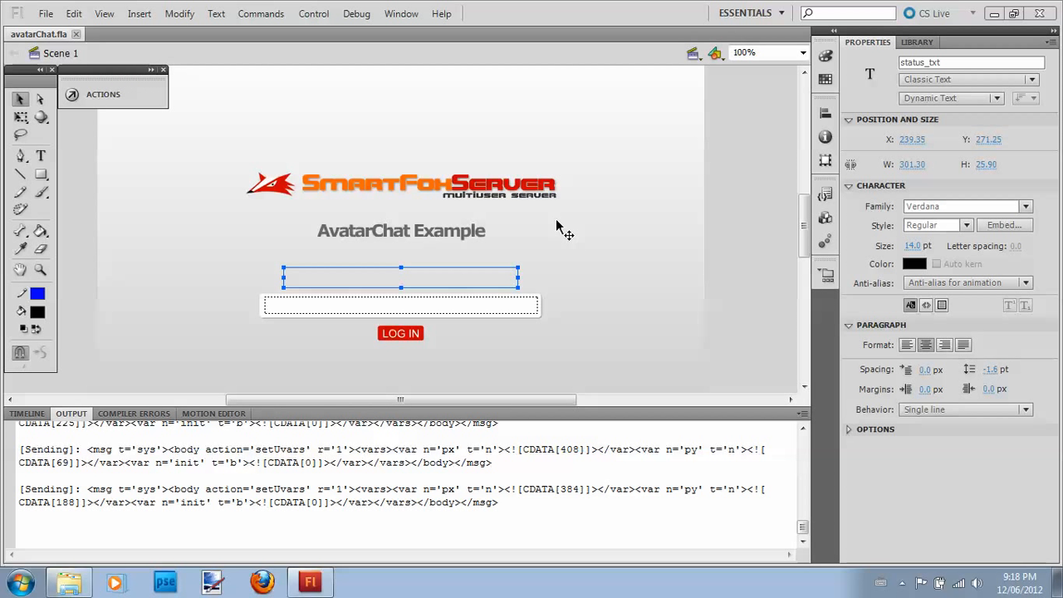
click(736, 239)
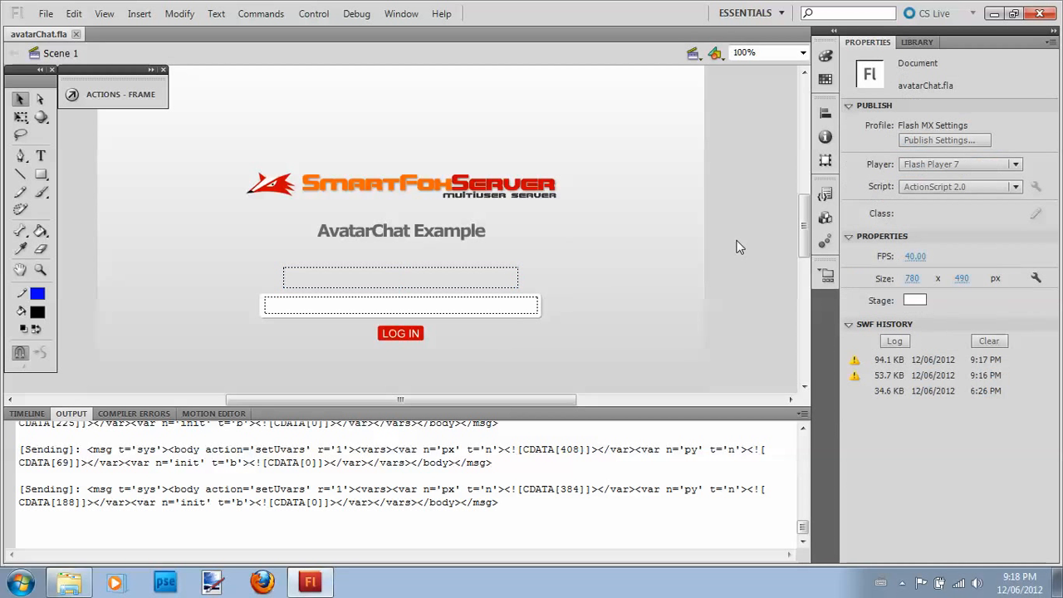
key(ctrl+Return)
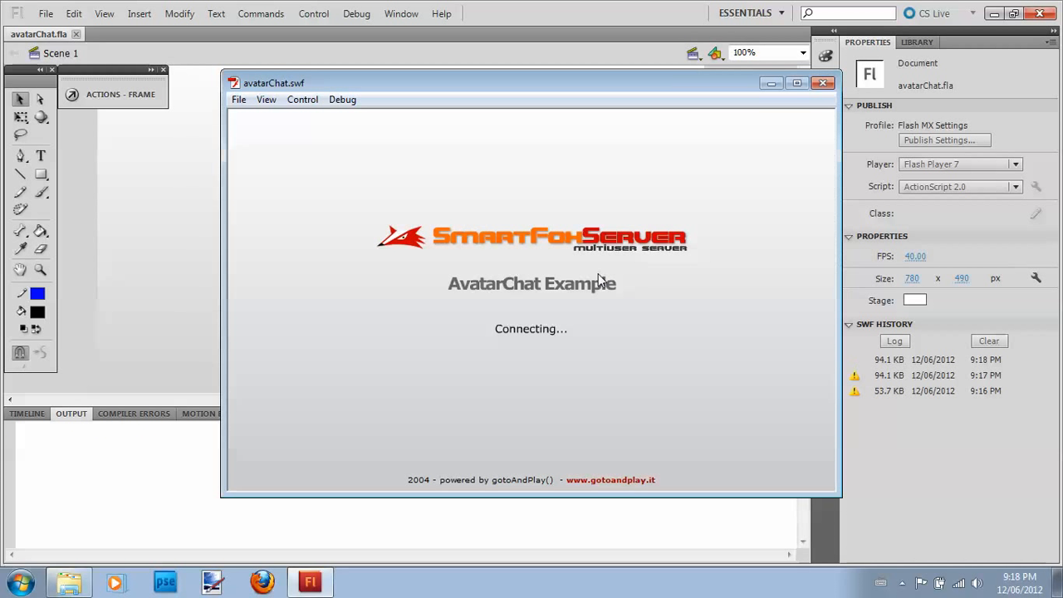
click(823, 83)
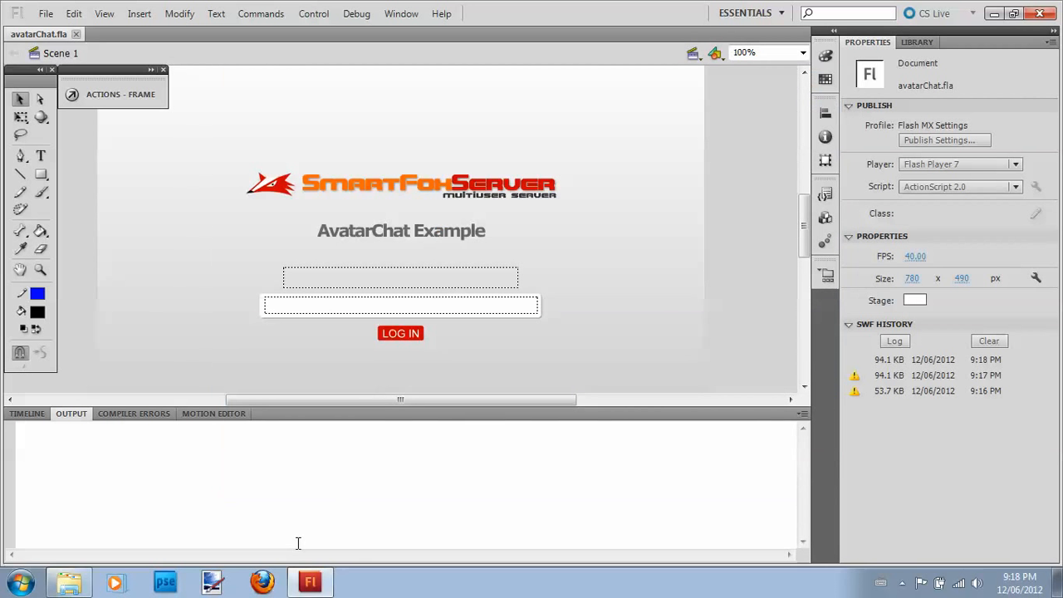
Run start.bat from the SmartFoxServerPRO_1.6.6 Server folder, review the startup log and minimize the console.
click(69, 585)
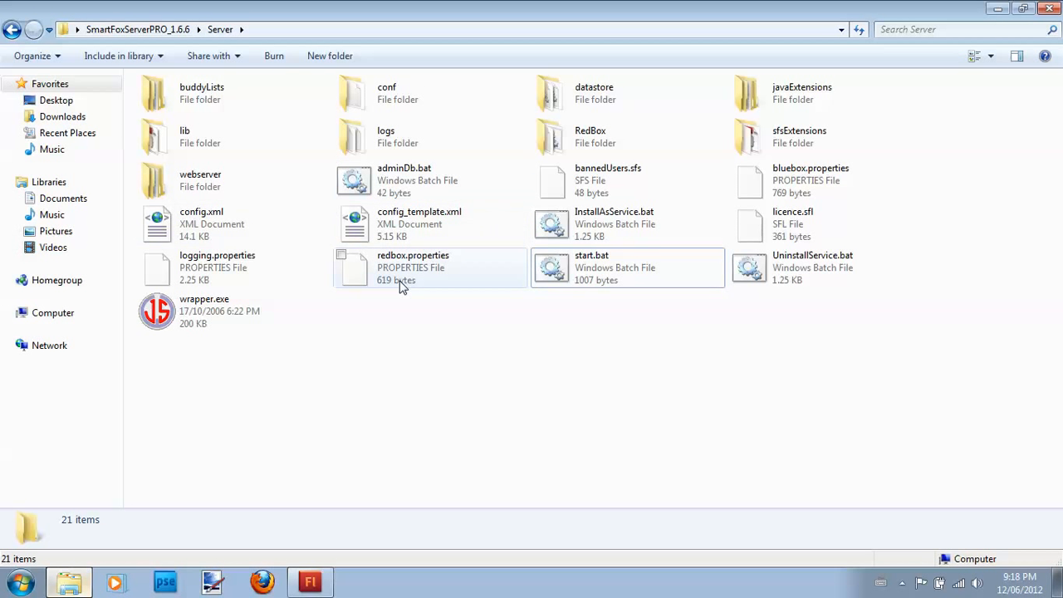
click(588, 276)
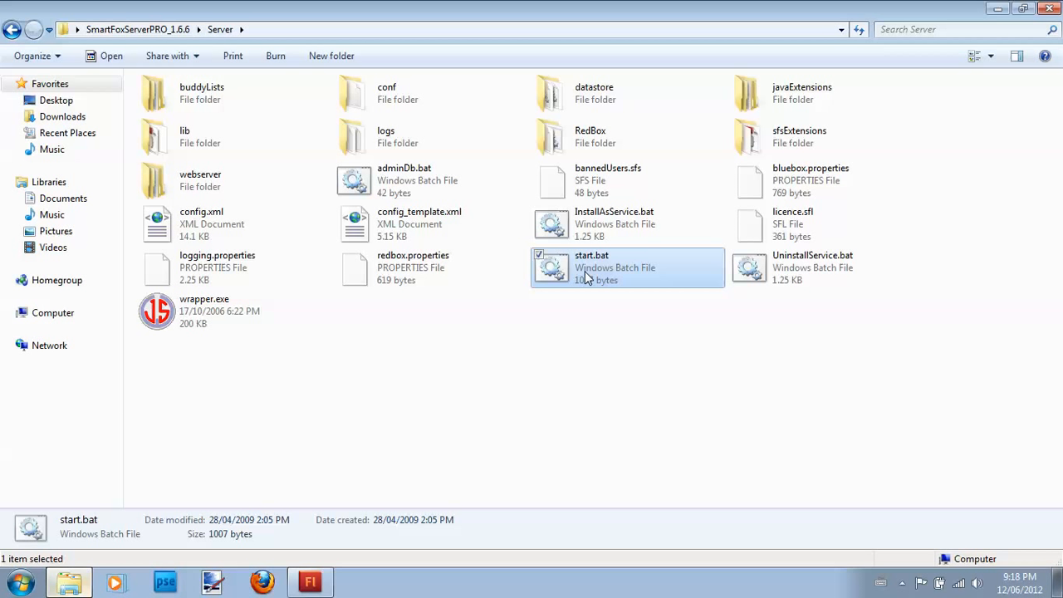
double_click(585, 272)
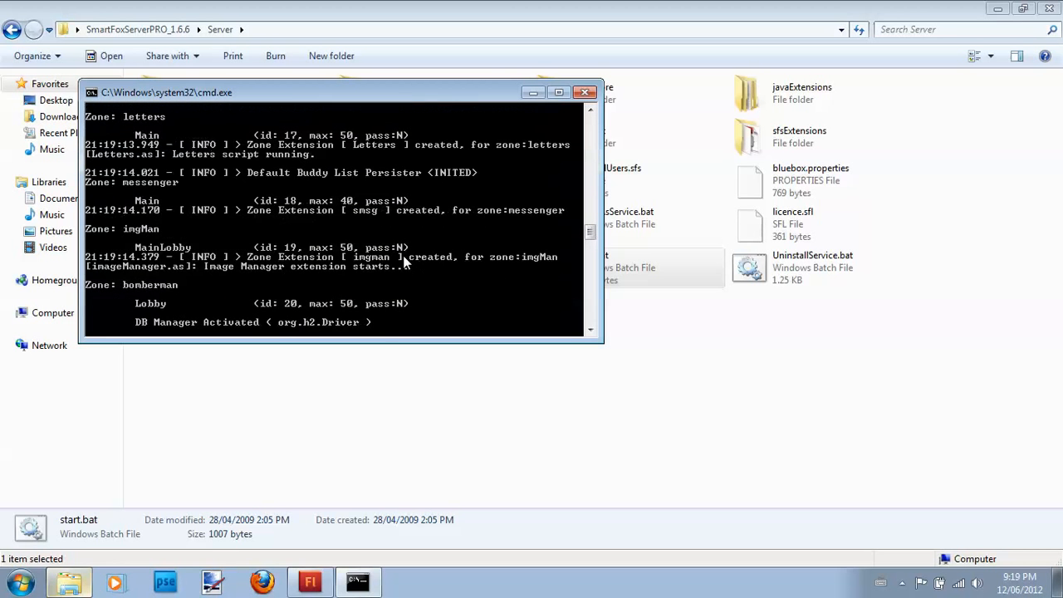
drag(590, 232, 592, 125)
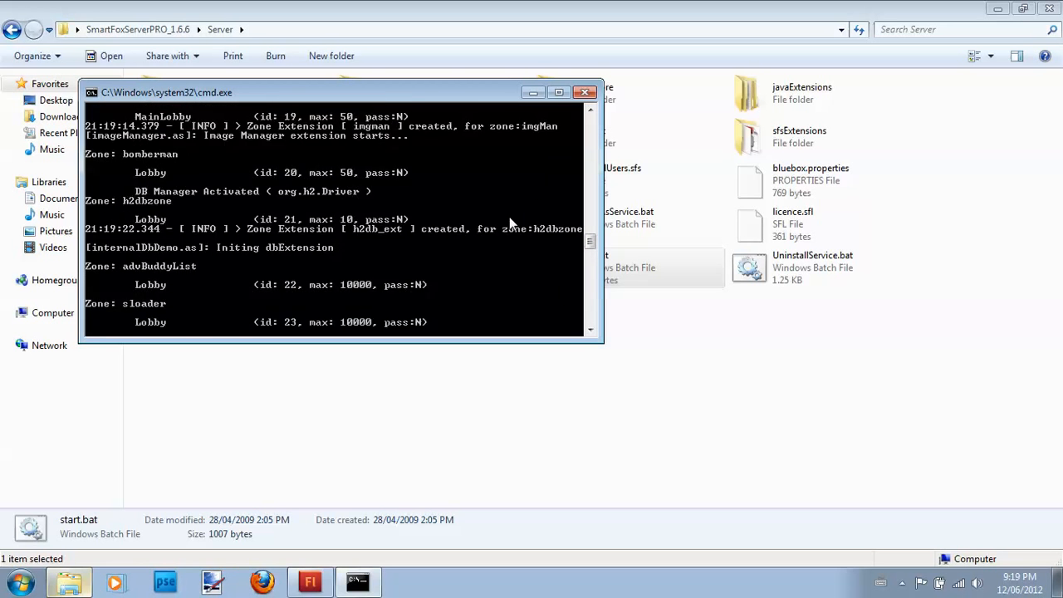
drag(592, 299, 581, 128)
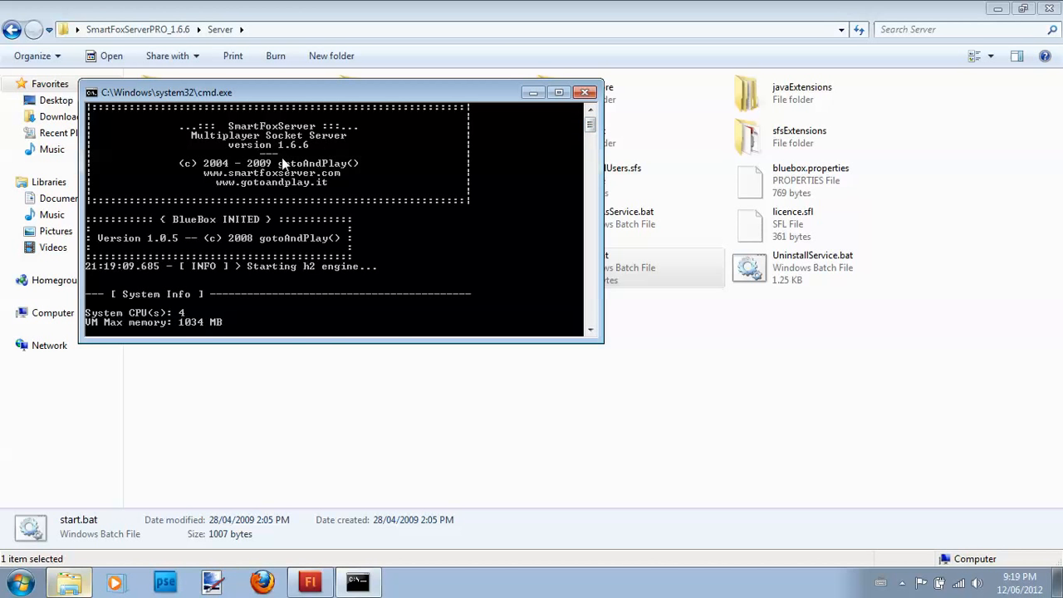
drag(589, 126, 593, 302)
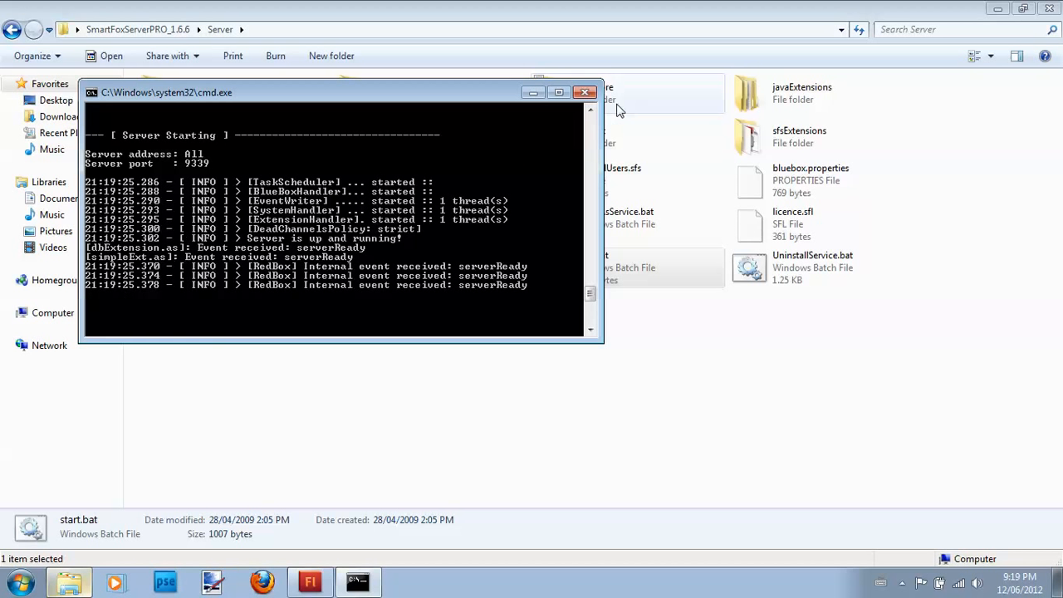
click(535, 93)
Switch back to Flash and test the movie again, logging in to the chat as TBOB.
click(318, 585)
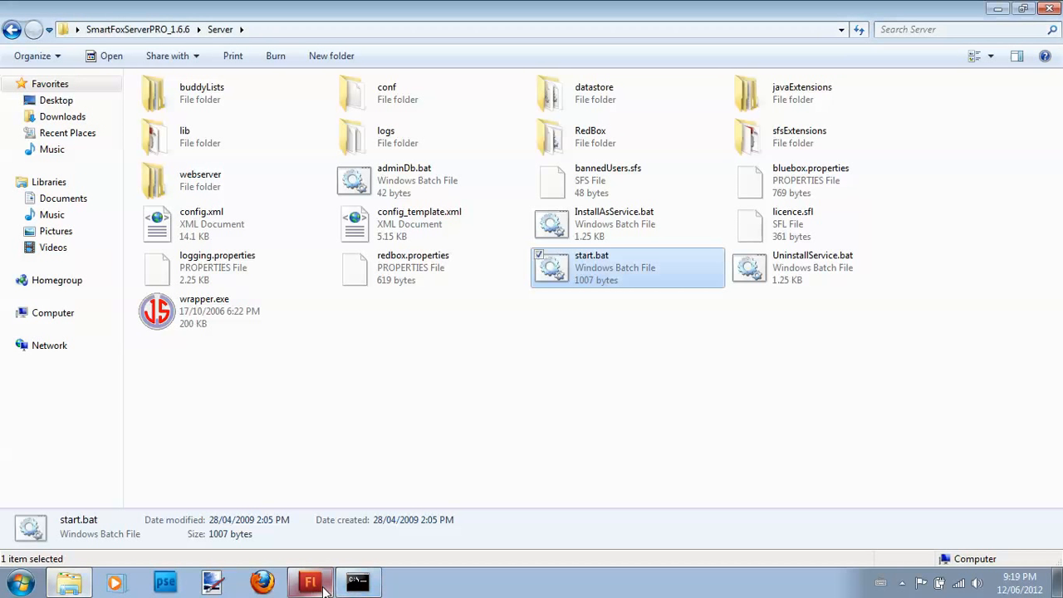
key(ctrl+Return)
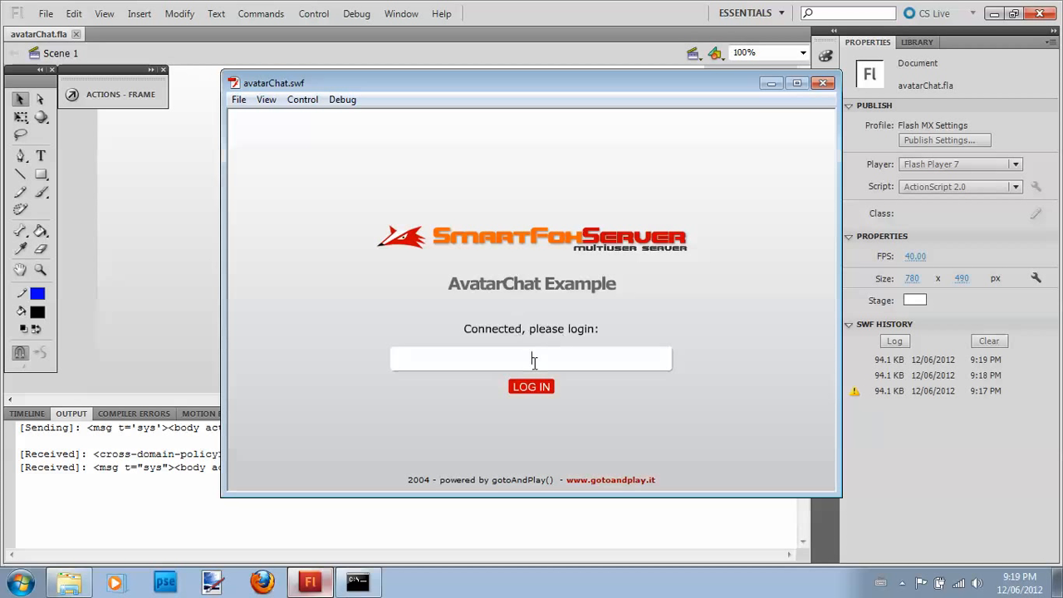
text(TBOB)
click(529, 386)
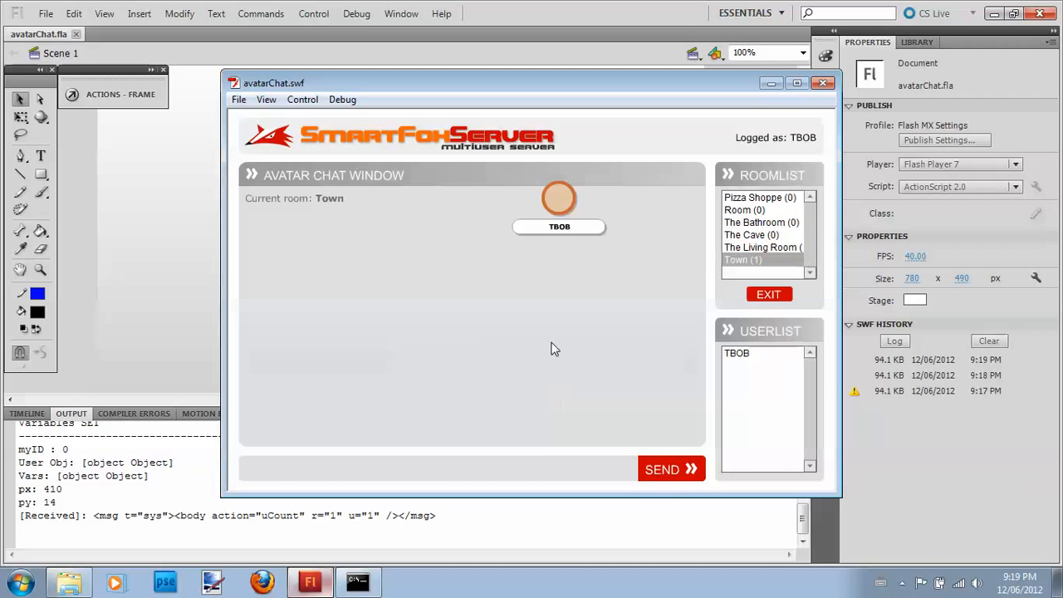
Move the avatar lower in the Town room, send the message "DSA", dismiss the popup and close the test.
click(556, 337)
click(494, 465)
text(DSA)
click(677, 480)
click(530, 352)
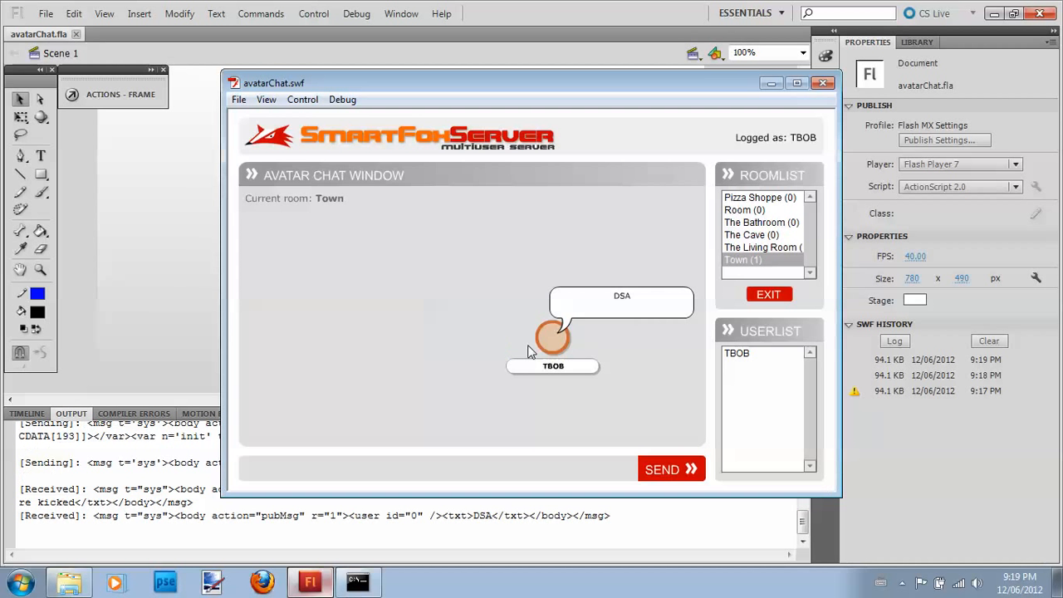
click(831, 84)
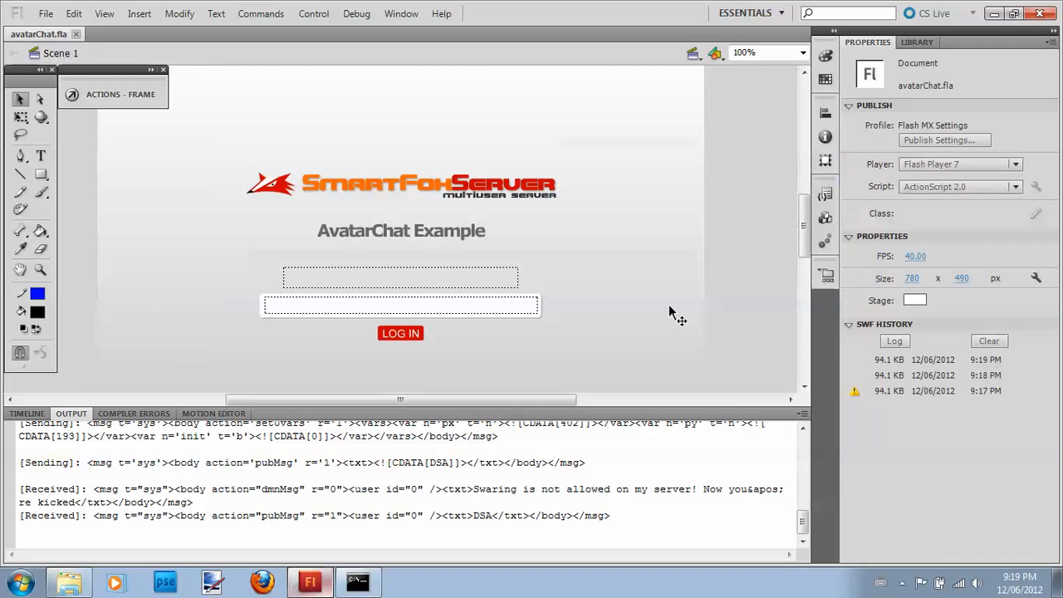